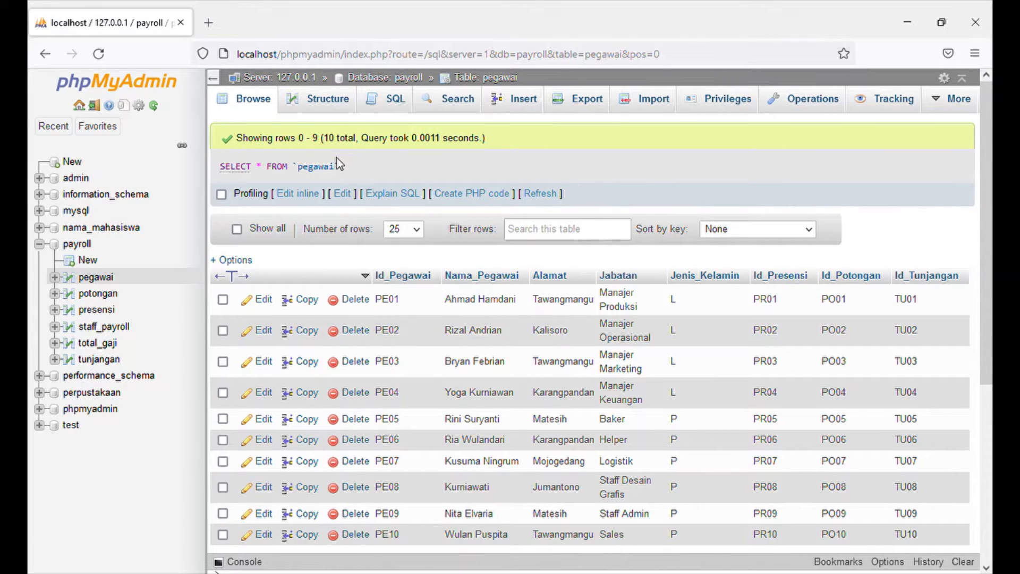
Edit the displayed query inline to read SELECT * FROM `pegawai`; and run it.
{"action": "left_click", "coordinate": [298, 194]}
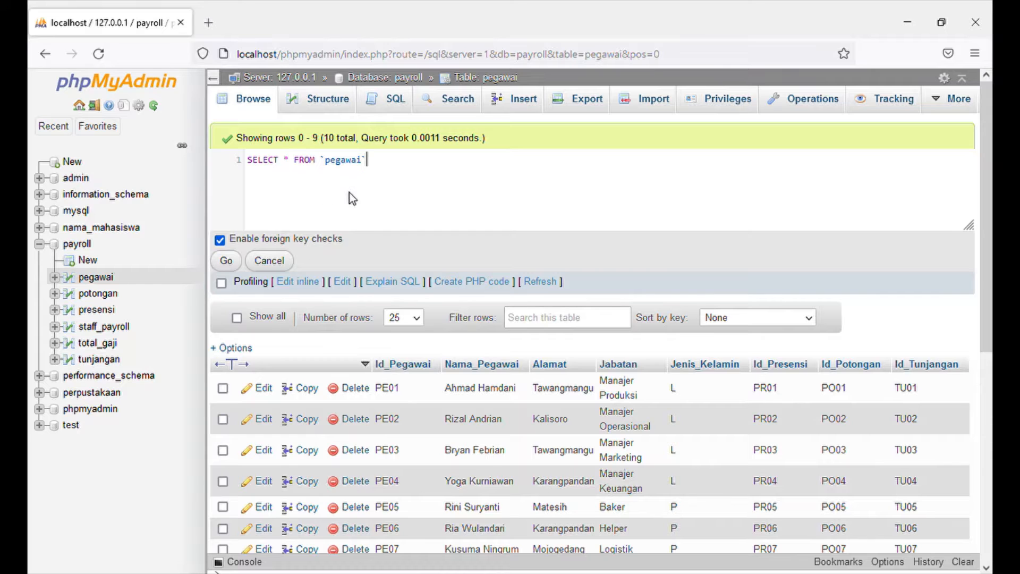
{"action": "left_click", "coordinate": [223, 267]}
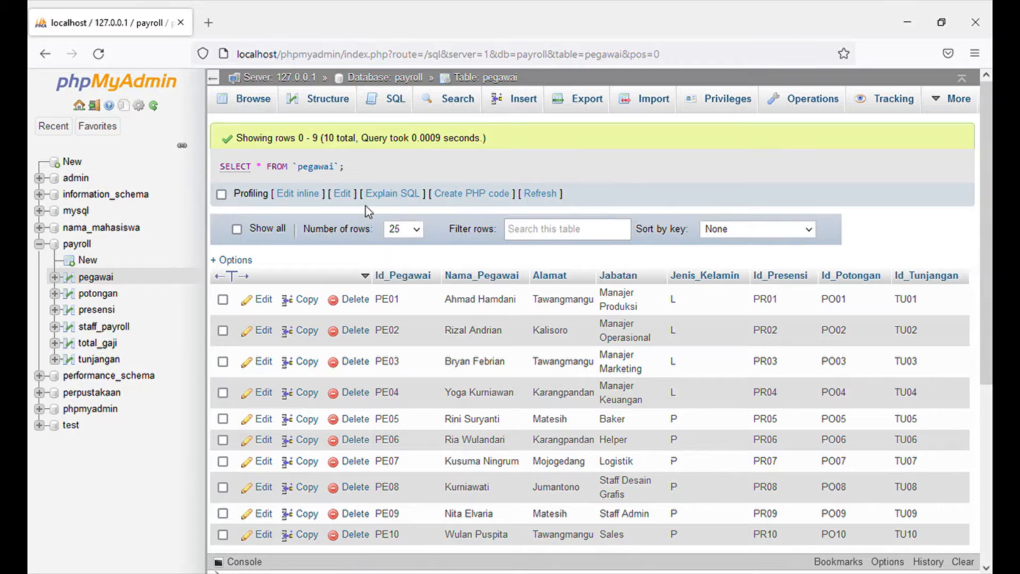
Change the table in the SELECT * query to `potongan` and run it.
{"action": "left_click", "coordinate": [297, 194]}
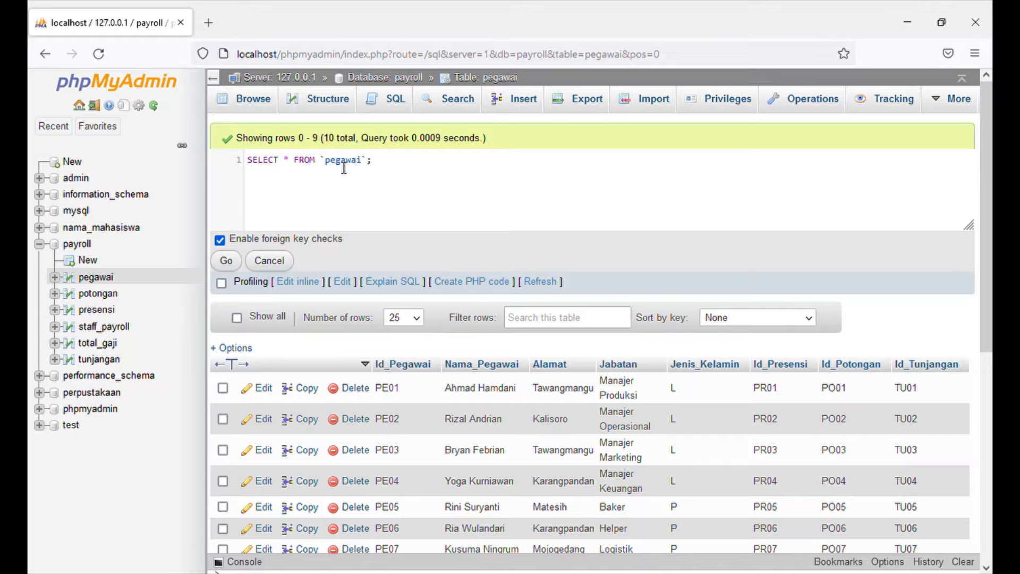
{"action": "left_click", "coordinate": [365, 168]}
{"action": "key", "text": "Right"}
{"action": "key", "text": "Right"}
{"action": "key", "text": "Right"}
{"action": "key", "text": "Right"}
{"action": "key", "text": "Right"}
{"action": "key", "text": "BackSpace"}
{"action": "key", "text": "BackSpace"}
{"action": "key", "text": "BackSpace"}
{"action": "key", "text": "BackSpace"}
{"action": "key", "text": "BackSpace"}
{"action": "key", "text": "BackSpace"}
{"action": "key", "text": "BackSpace"}
{"action": "type", "text": "potongan"}
{"action": "left_click", "coordinate": [228, 261]}
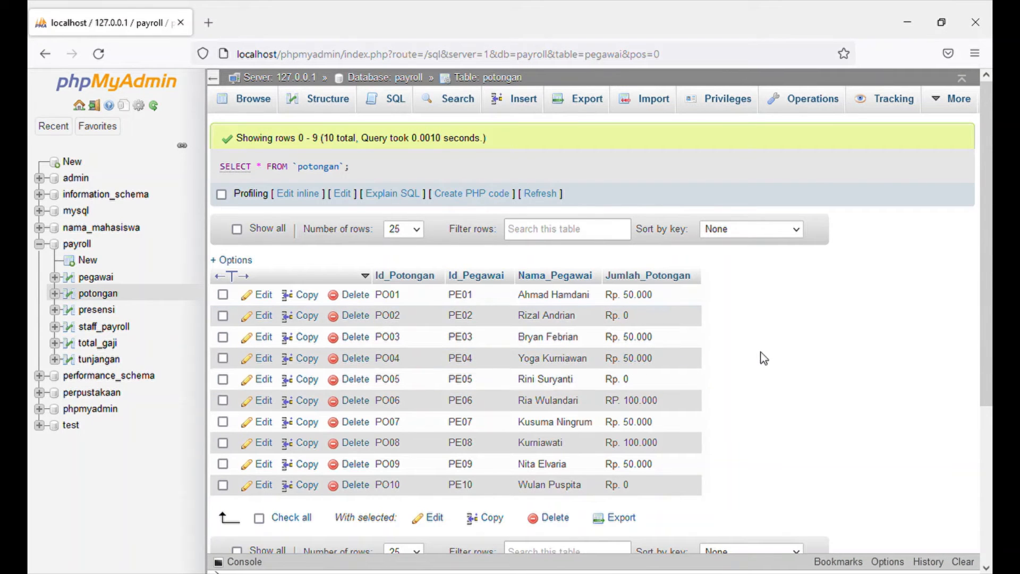
Change the table in the SELECT * query to `presensi` and run it.
{"action": "left_click", "coordinate": [306, 195]}
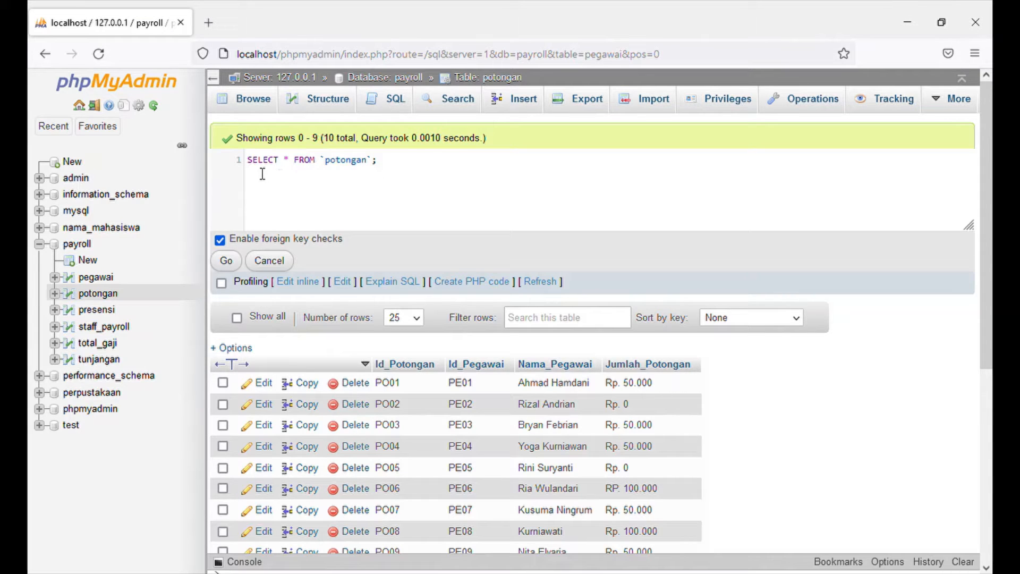
{"action": "left_click", "coordinate": [368, 162]}
{"action": "key", "text": "BackSpace"}
{"action": "key", "text": "BackSpace"}
{"action": "key", "text": "BackSpace"}
{"action": "key", "text": "BackSpace"}
{"action": "key", "text": "BackSpace"}
{"action": "key", "text": "BackSpace"}
{"action": "key", "text": "BackSpace"}
{"action": "type", "text": "resensi"}
{"action": "left_click", "coordinate": [239, 266]}
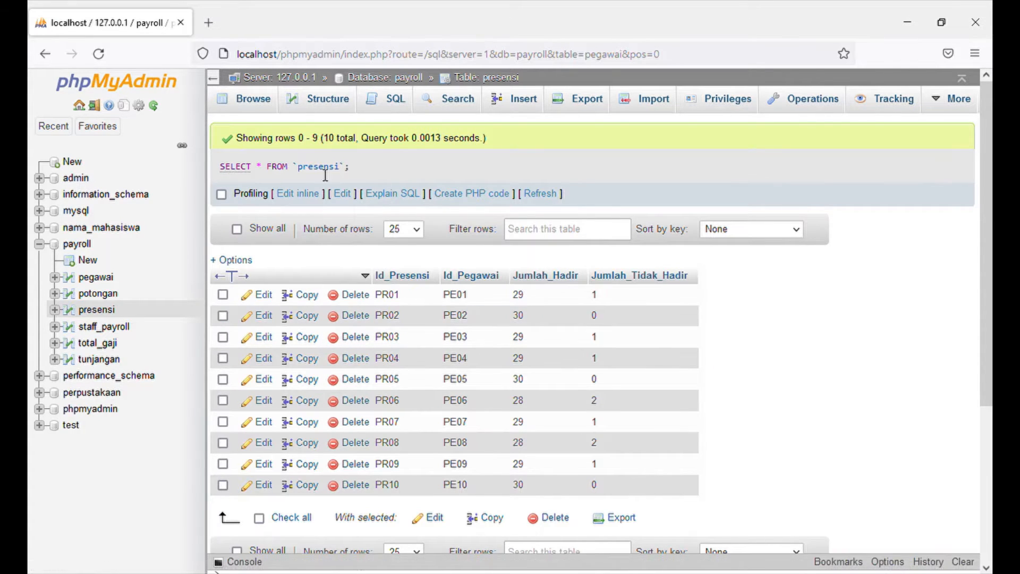
Change the table in the SELECT * query to `total_gaji` and run it.
{"action": "left_click", "coordinate": [301, 195]}
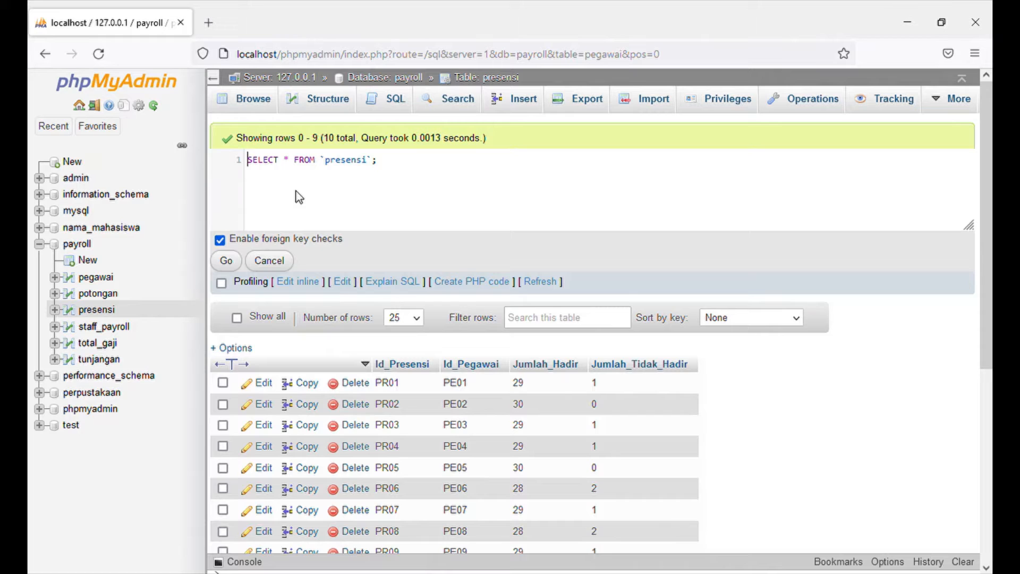
{"action": "left_click", "coordinate": [371, 165]}
{"action": "key", "text": "BackSpace"}
{"action": "key", "text": "BackSpace"}
{"action": "key", "text": "BackSpace"}
{"action": "key", "text": "BackSpace"}
{"action": "key", "text": "BackSpace"}
{"action": "key", "text": "BackSpace"}
{"action": "key", "text": "BackSpace"}
{"action": "key", "text": "BackSpace"}
{"action": "type", "text": "total_gaji"}
{"action": "left_click", "coordinate": [227, 265]}
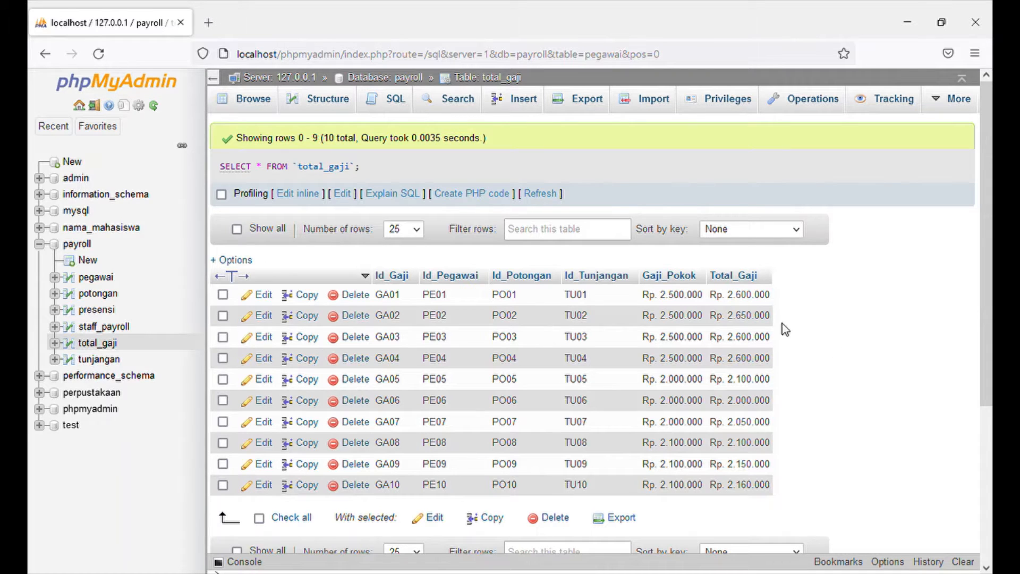
Change the table in the SELECT * query to `tunjangan` and run it.
{"action": "left_click", "coordinate": [304, 193]}
{"action": "left_click", "coordinate": [385, 163]}
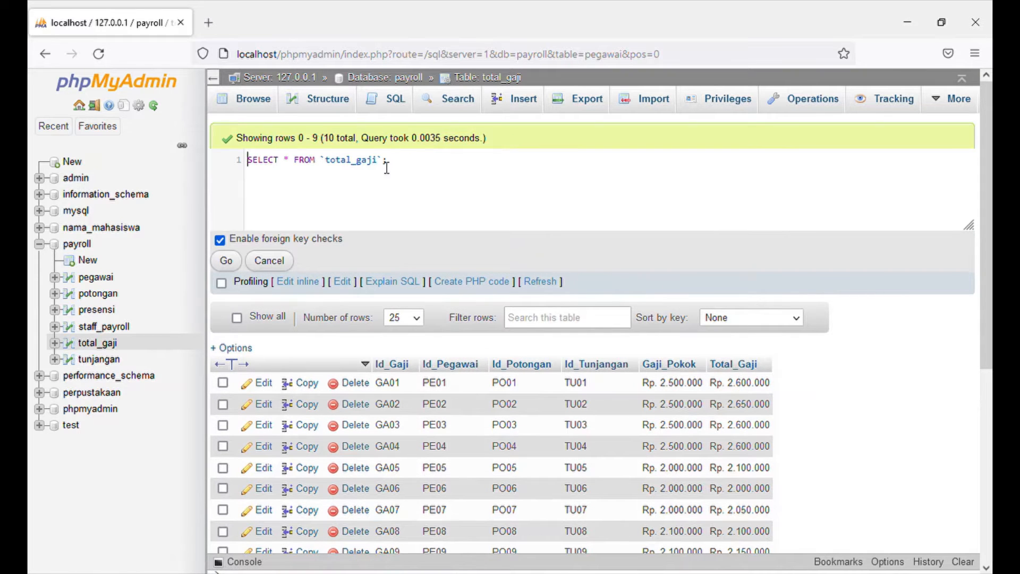
{"action": "key", "text": "BackSpace"}
{"action": "key", "text": "BackSpace"}
{"action": "key", "text": "BackSpace"}
{"action": "key", "text": "BackSpace"}
{"action": "key", "text": "BackSpace"}
{"action": "key", "text": "BackSpace"}
{"action": "key", "text": "BackSpace"}
{"action": "key", "text": "BackSpace"}
{"action": "key", "text": "BackSpace"}
{"action": "key", "text": "BackSpace"}
{"action": "type", "text": "tunjangan"}
{"action": "left_click", "coordinate": [226, 261]}
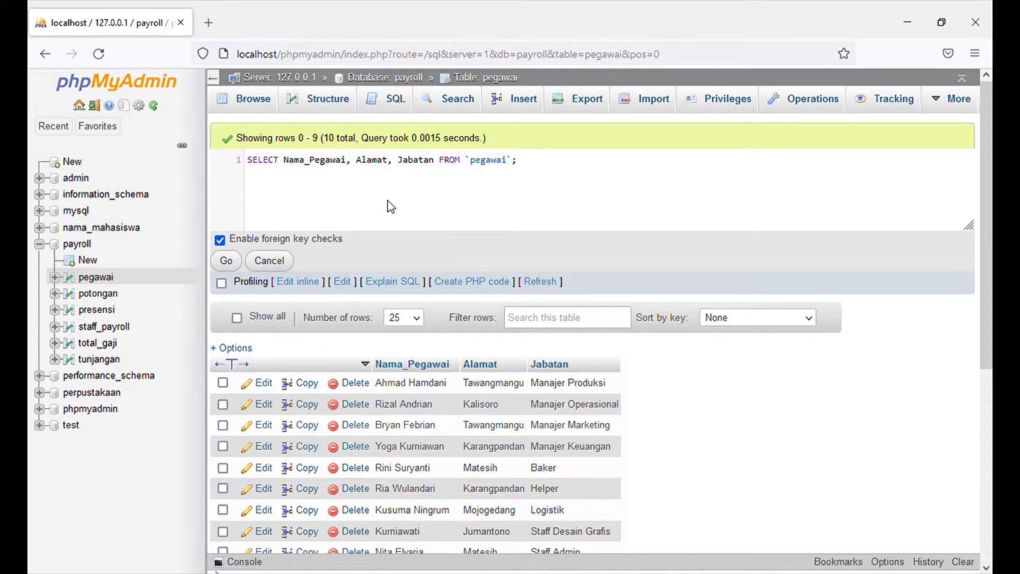
Run the query SELECT Nama_Pegawai, Alamat, Jabatan FROM `pegawai`;.
{"action": "left_click", "coordinate": [237, 263]}
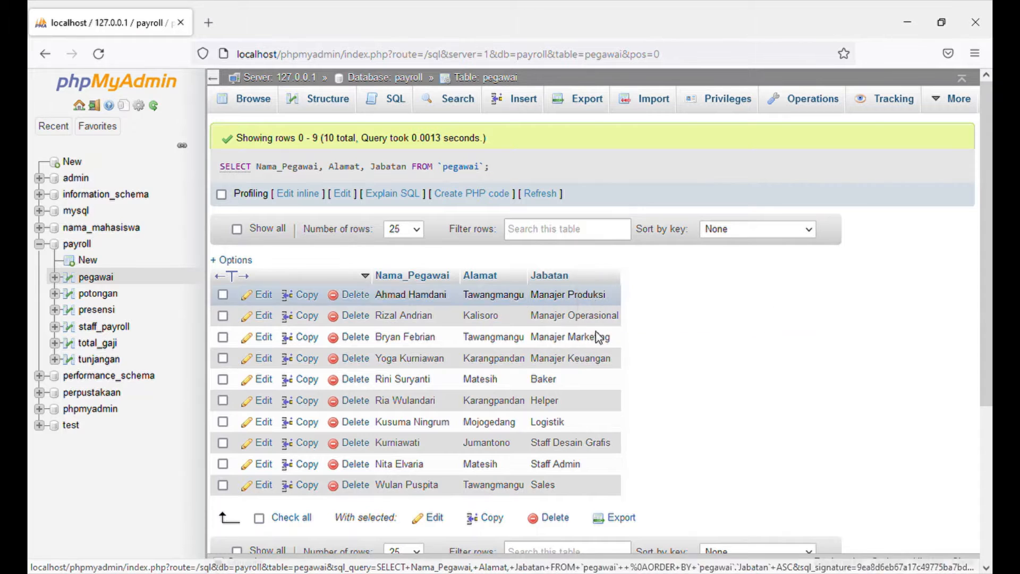
Replace the column list in the SELECT query with Id_Potongan, Jumlah_Potongan.
{"action": "left_click", "coordinate": [309, 193]}
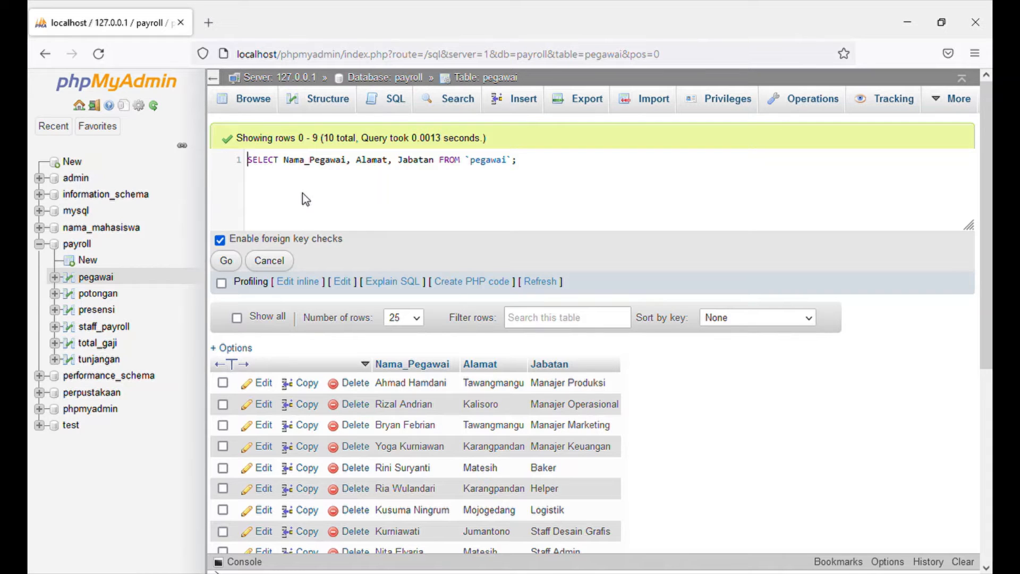
{"action": "left_click", "coordinate": [292, 168]}
{"action": "left_click_drag", "start_coordinate": [292, 168], "coordinate": [440, 166]}
{"action": "key", "text": "BackSpace"}
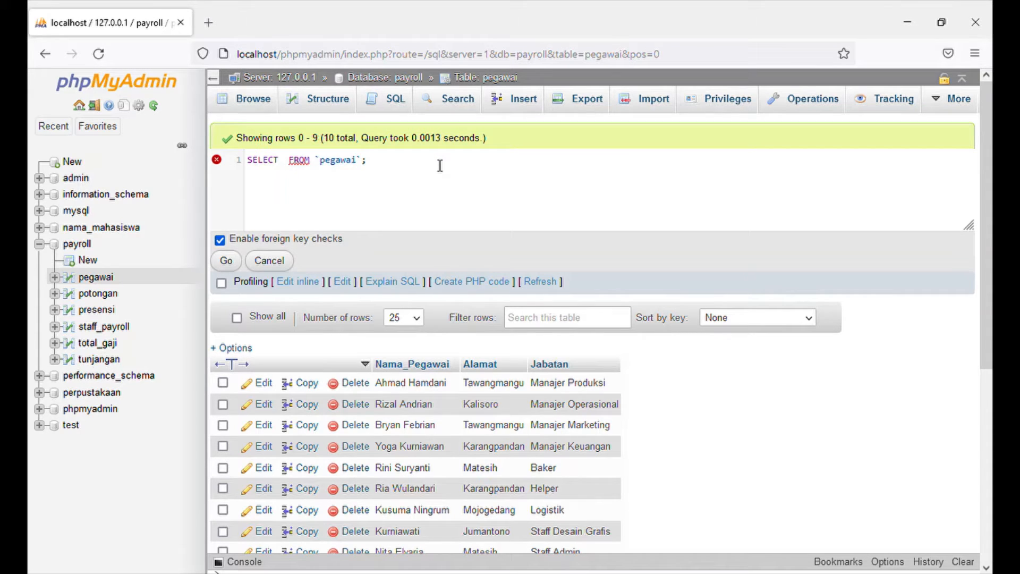
{"action": "type", "text": "Id_"}
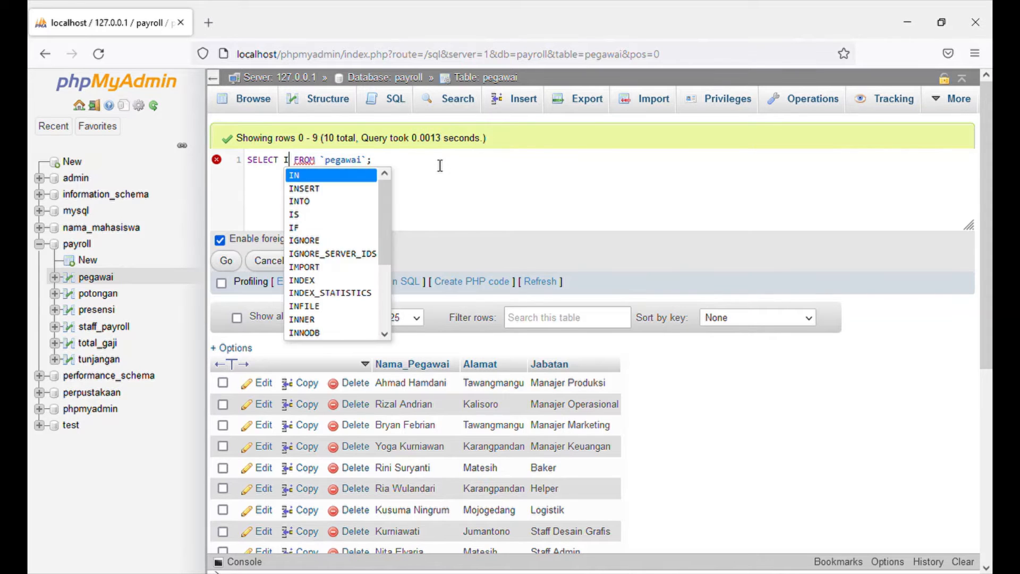
{"action": "type", "text": "Potong"}
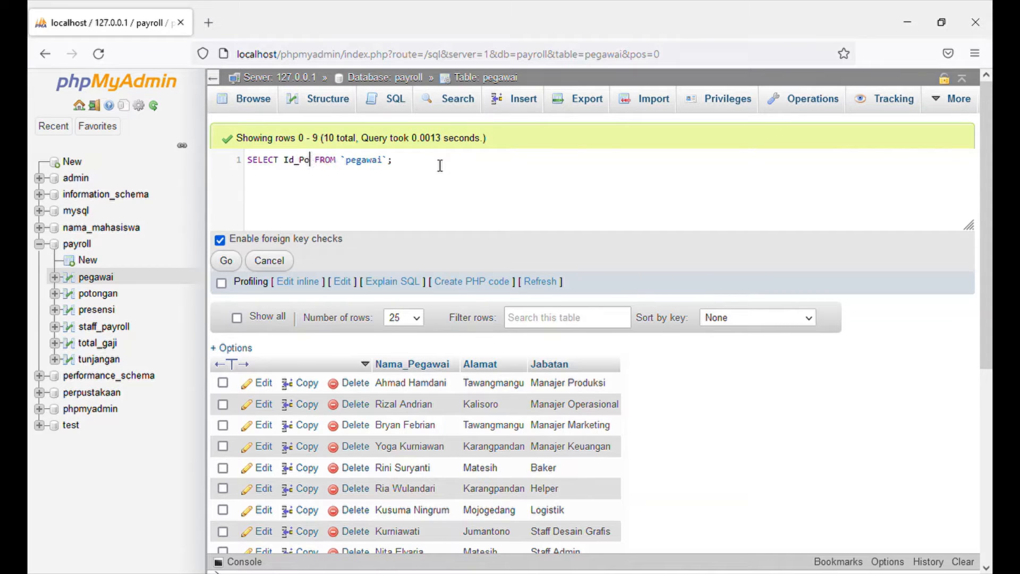
{"action": "type", "text": "an, "}
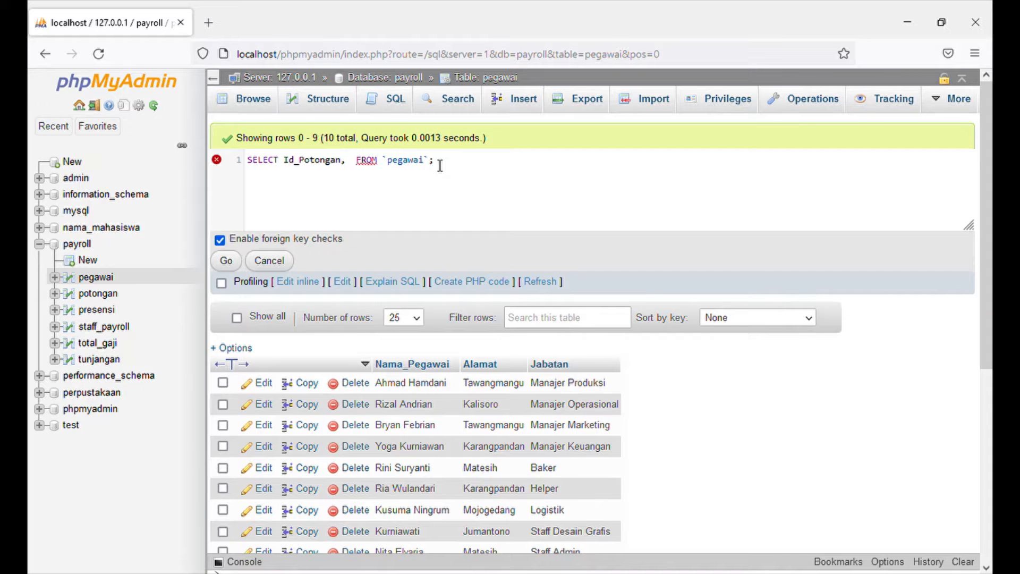
{"action": "type", "text": "Jumlah"}
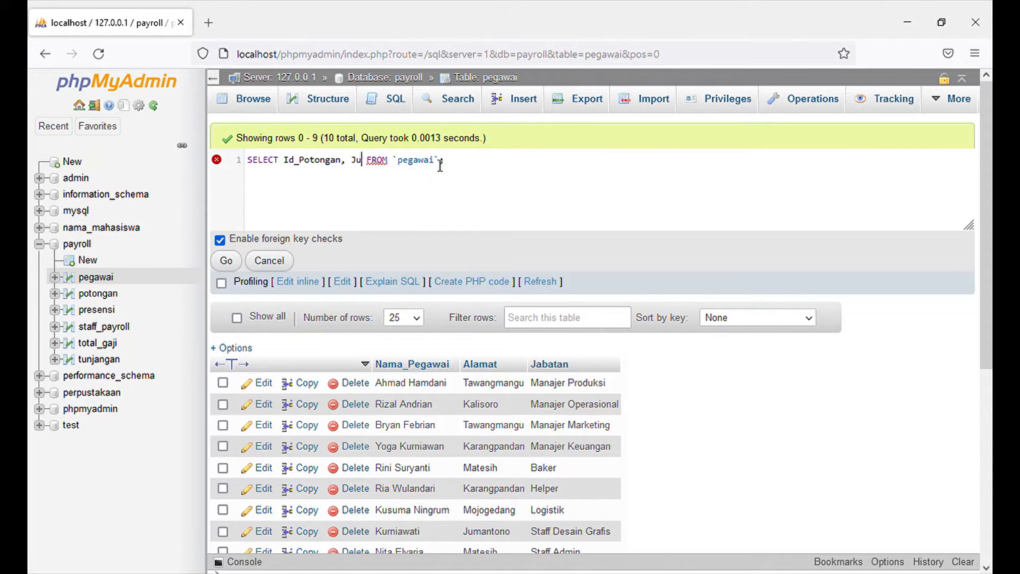
{"action": "type", "text": "_Potonga"}
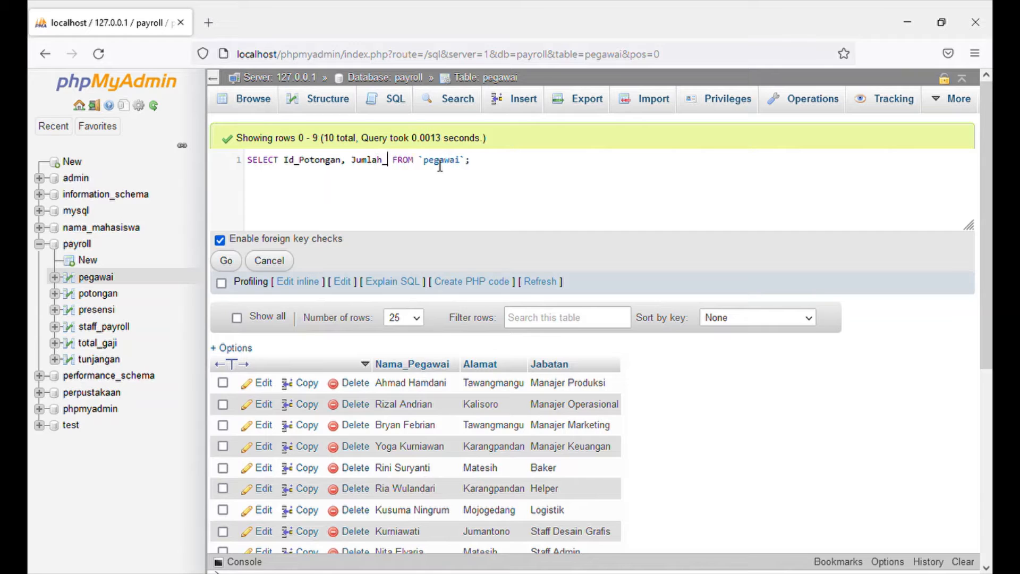
{"action": "type", "text": "n"}
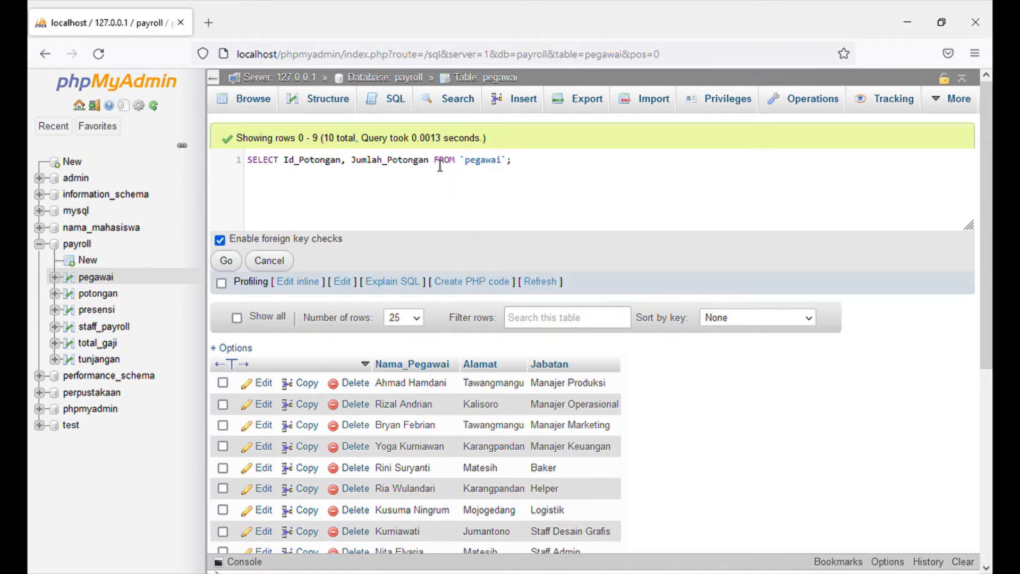
Set the table of the Id_Potongan, Jumlah_Potongan query to `potongan` and run it.
{"action": "double_click", "coordinate": [483, 171]}
{"action": "type", "text": "potongan"}
{"action": "left_click", "coordinate": [226, 260]}
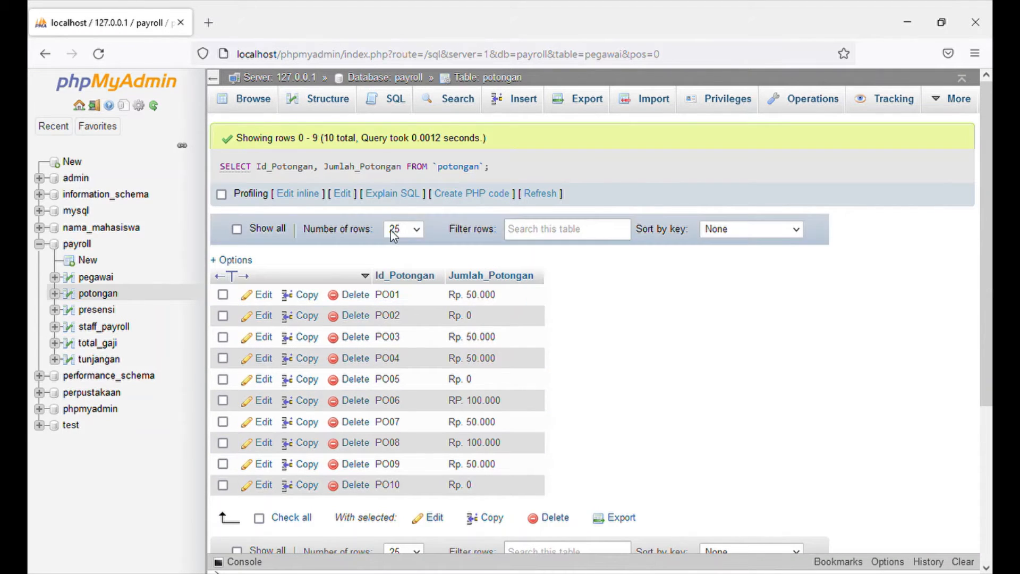
Replace the column list in the SELECT query with Id_Tunjangan, Jenis_Tunjangan.
{"action": "left_click", "coordinate": [304, 195]}
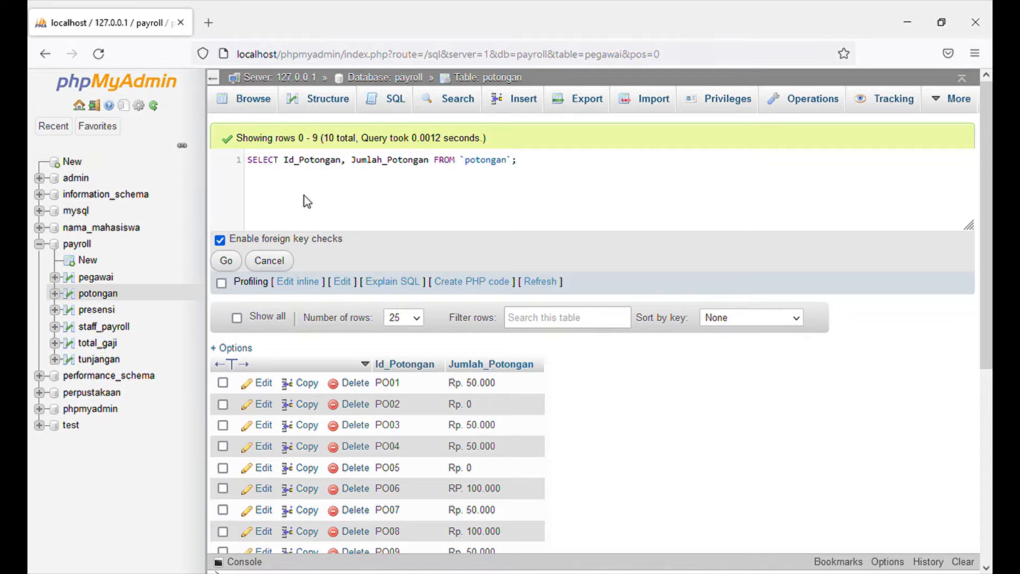
{"action": "left_click_drag", "start_coordinate": [299, 161], "coordinate": [346, 168]}
{"action": "type", "text": "Tunjangan"}
{"action": "double_click", "coordinate": [380, 169]}
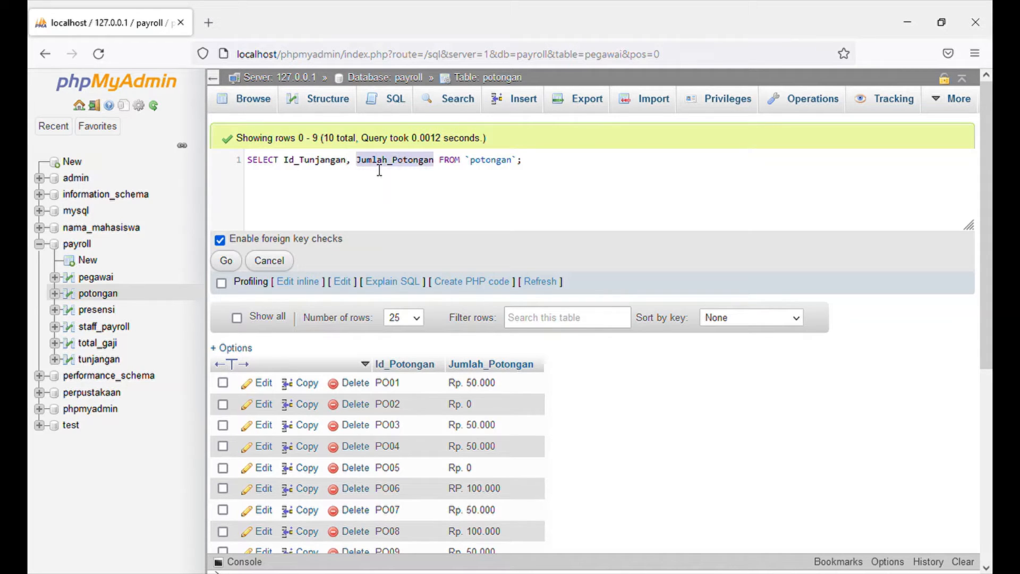
{"action": "type", "text": "Jeni"}
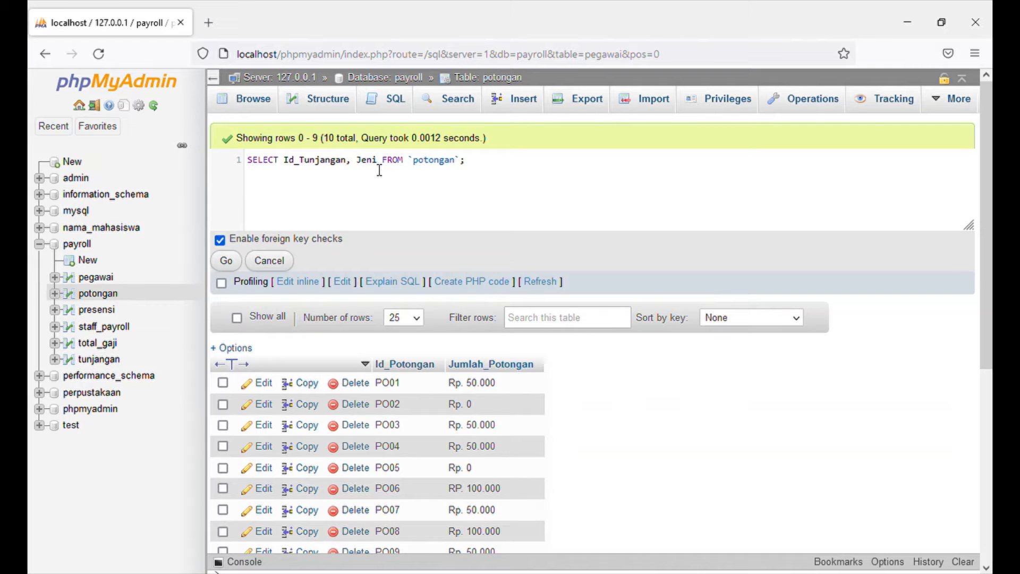
{"action": "type", "text": "s_Tunjangan"}
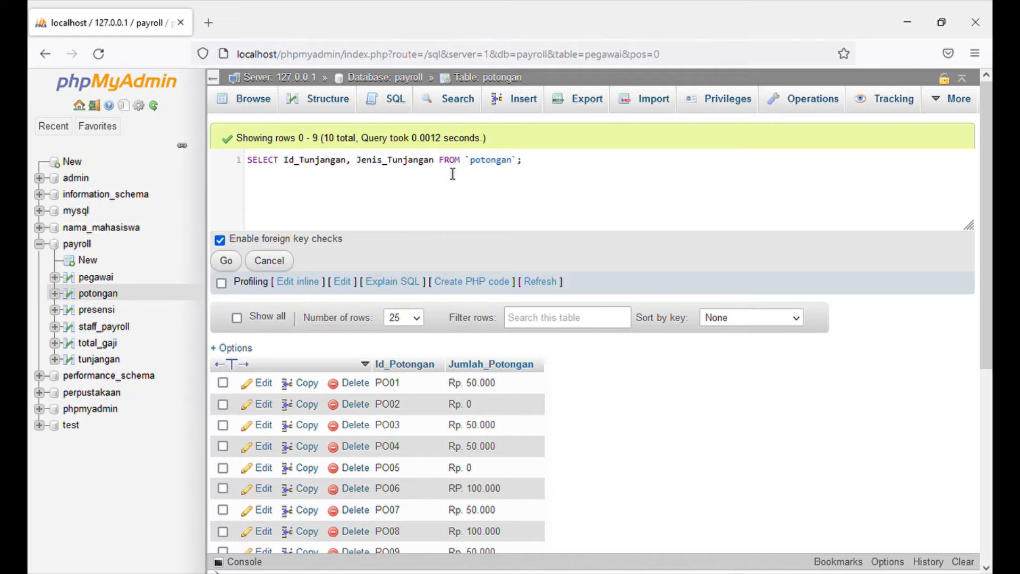
Set the table of the Id_Tunjangan, Jenis_Tunjangan query to `tunjangan` and run it.
{"action": "double_click", "coordinate": [491, 160]}
{"action": "type", "text": "tunjangan"}
{"action": "left_click", "coordinate": [227, 260]}
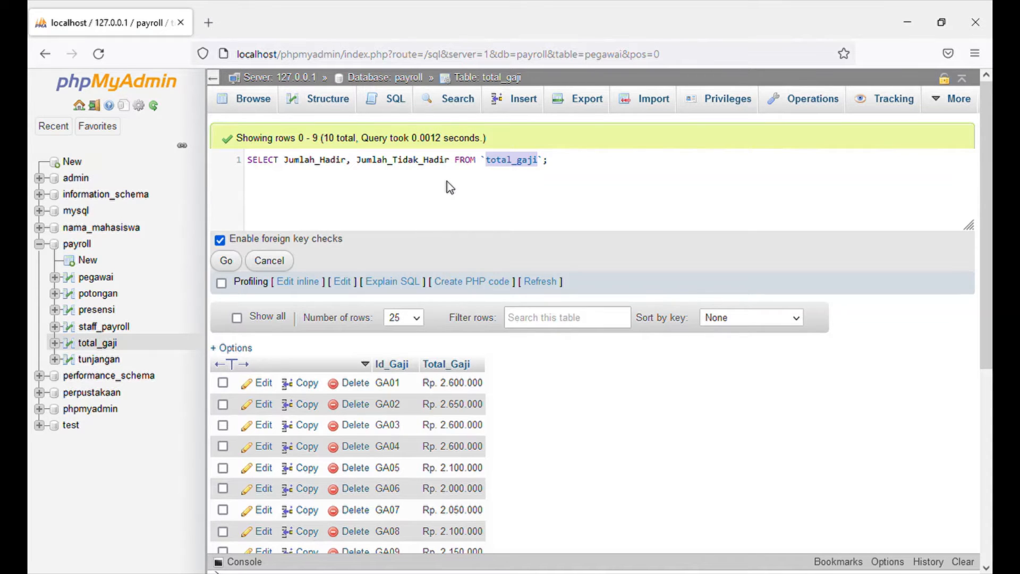
Set the table of the Jumlah_Hadir, Jumlah_Tidak_Hadir query to `presensi` and run it.
{"action": "type", "text": "presn"}
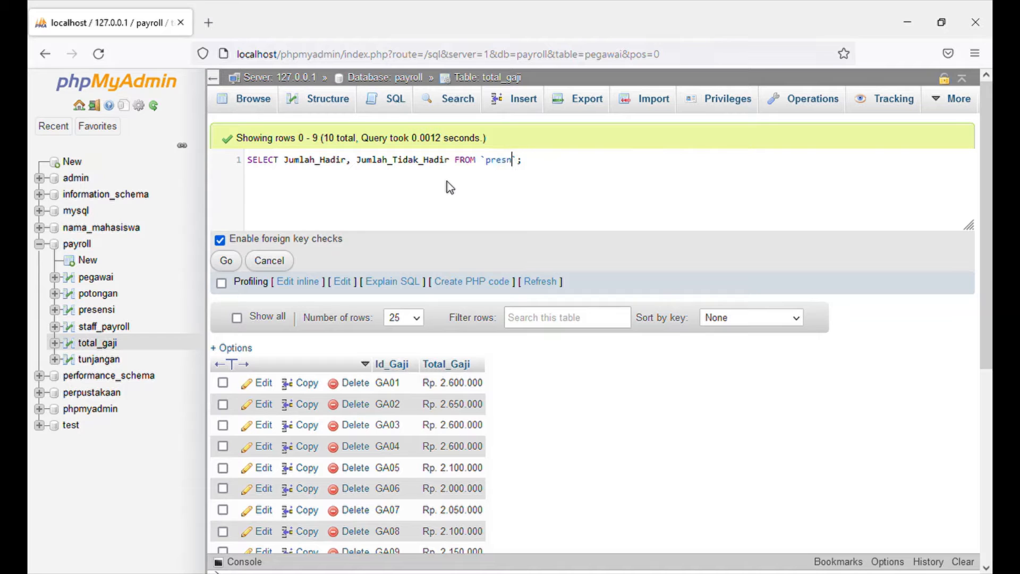
{"action": "key", "text": "BackSpace"}
{"action": "type", "text": "ensi"}
{"action": "left_click", "coordinate": [227, 260]}
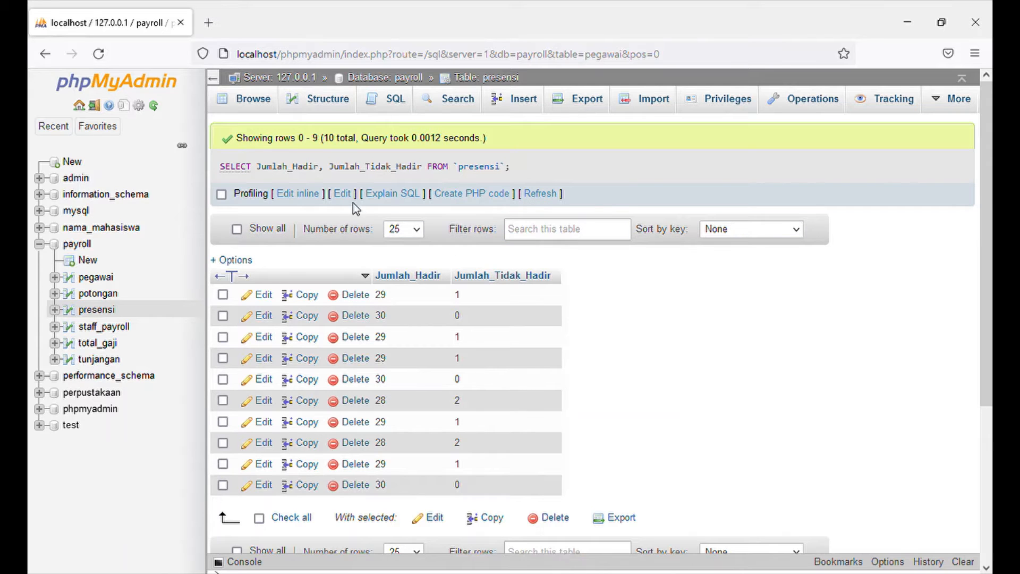
Replace everything after SELECT in the query with * FROM `pegawai`.
{"action": "left_click", "coordinate": [314, 194]}
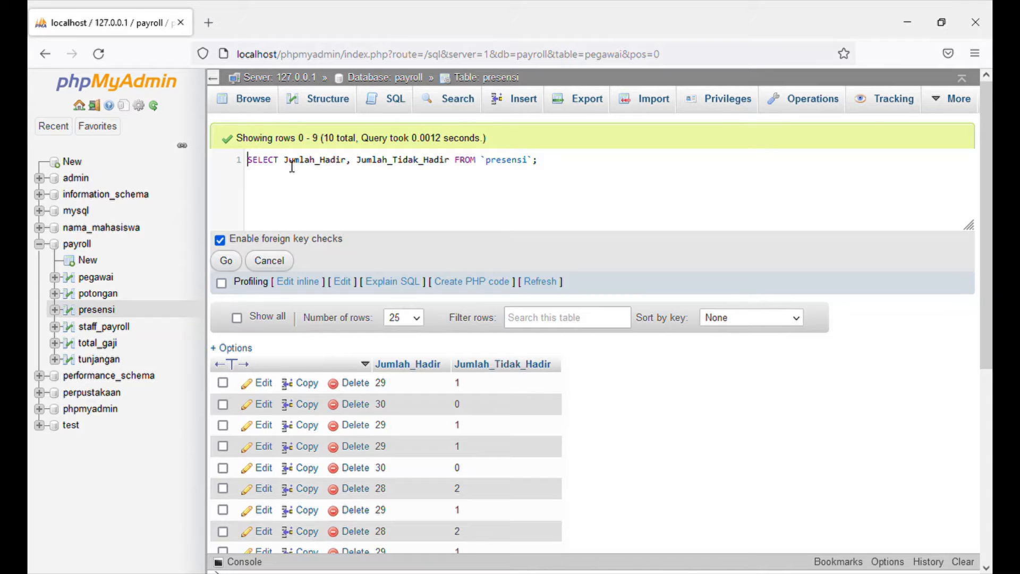
{"action": "left_click_drag", "start_coordinate": [284, 161], "coordinate": [427, 176]}
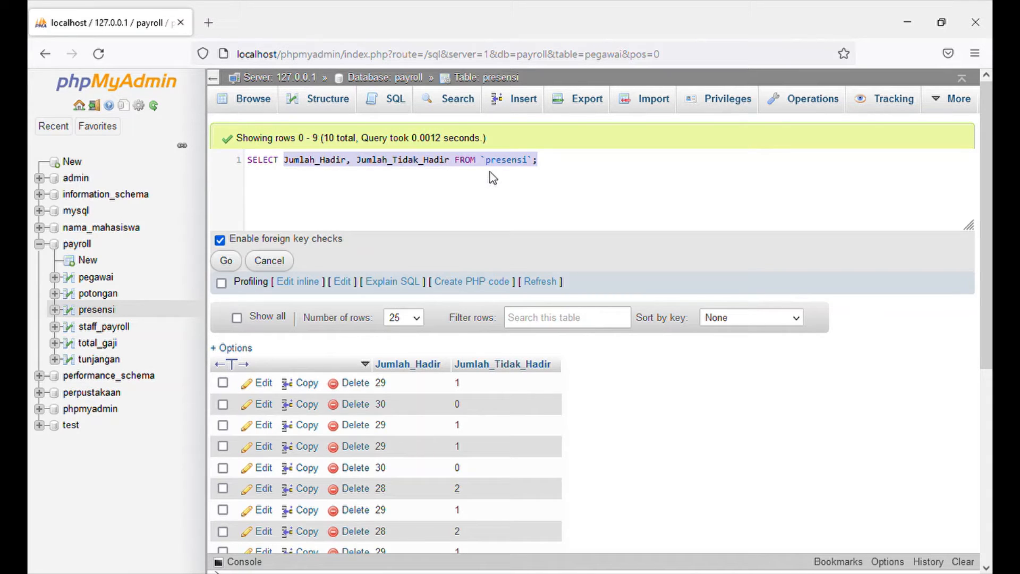
{"action": "key", "text": "BackSpace"}
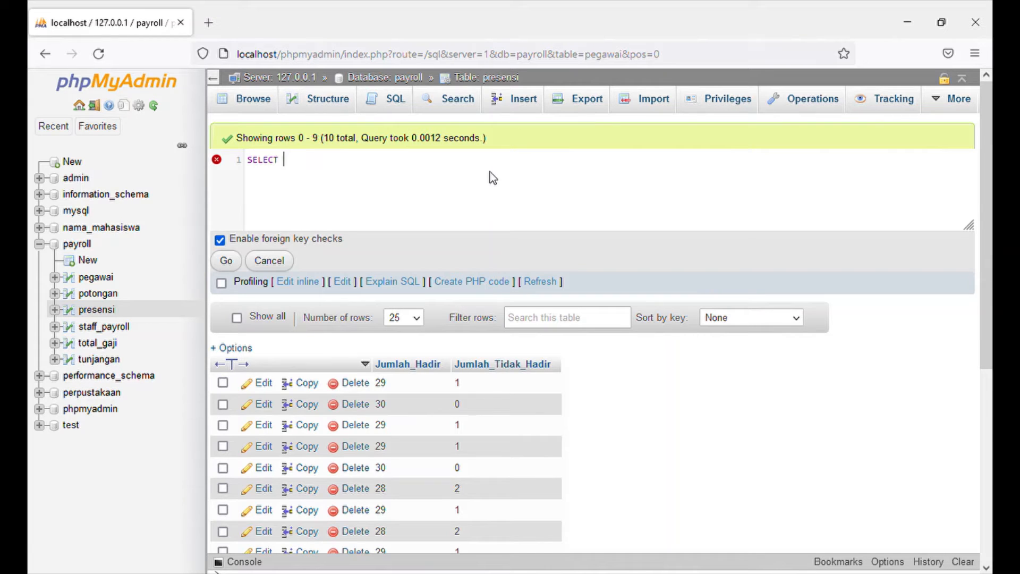
{"action": "type", "text": "*"}
{"action": "type", "text": " fr"}
{"action": "type", "text": "`peg"}
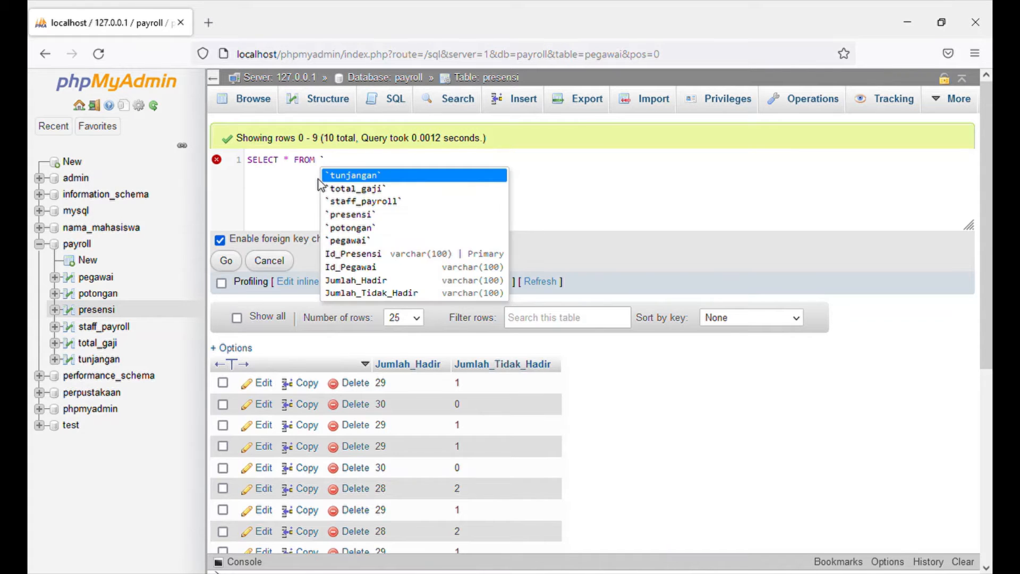
{"action": "type", "text": "awai"}
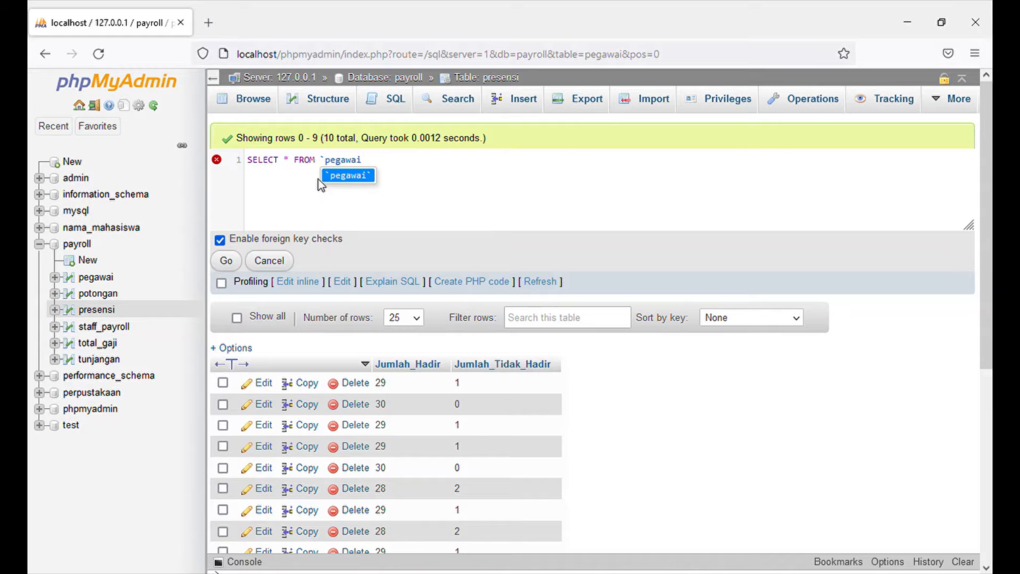
{"action": "left_click", "coordinate": [335, 177]}
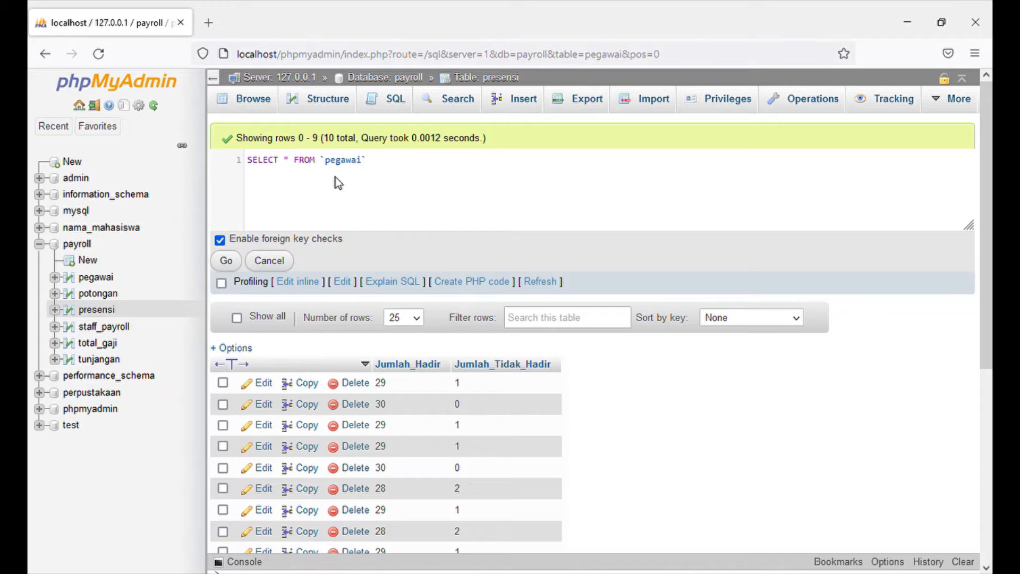
Add the condition WHERE Jabatan = "Helper" to the `pegawai` query and run it.
{"action": "type", "text": "wh"}
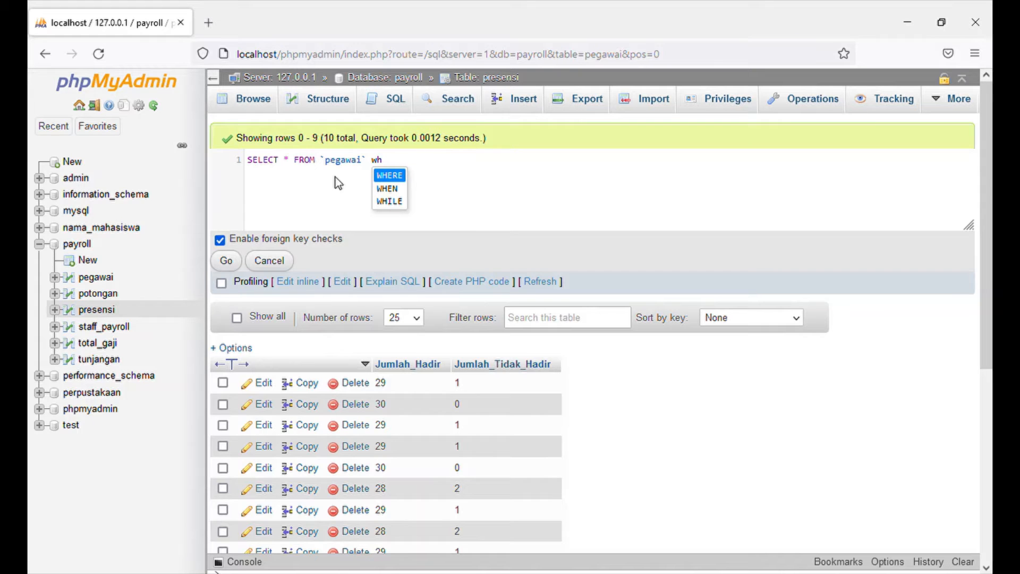
{"action": "left_click", "coordinate": [380, 174]}
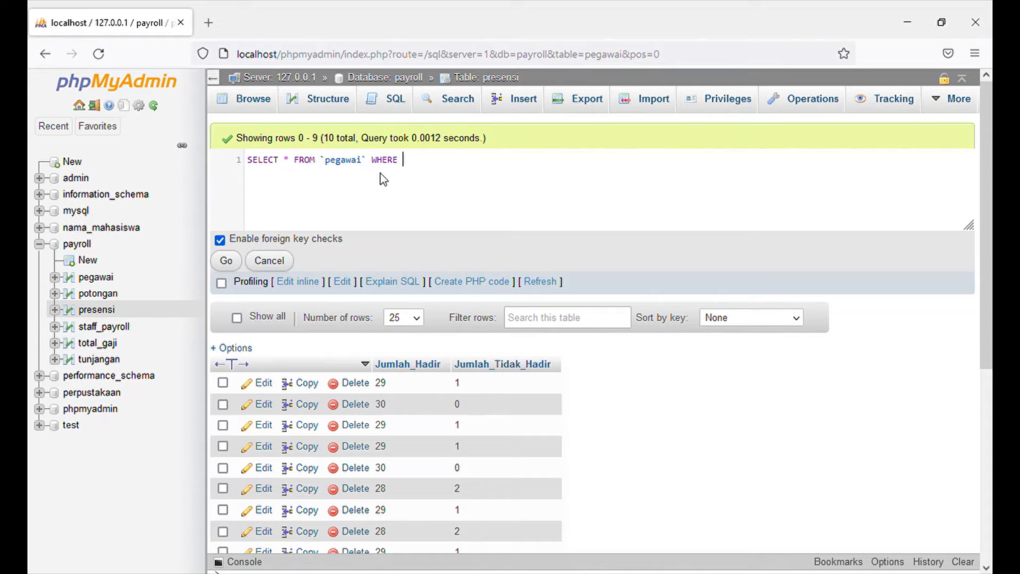
{"action": "type", "text": "Jabatan = \"Helper\""}
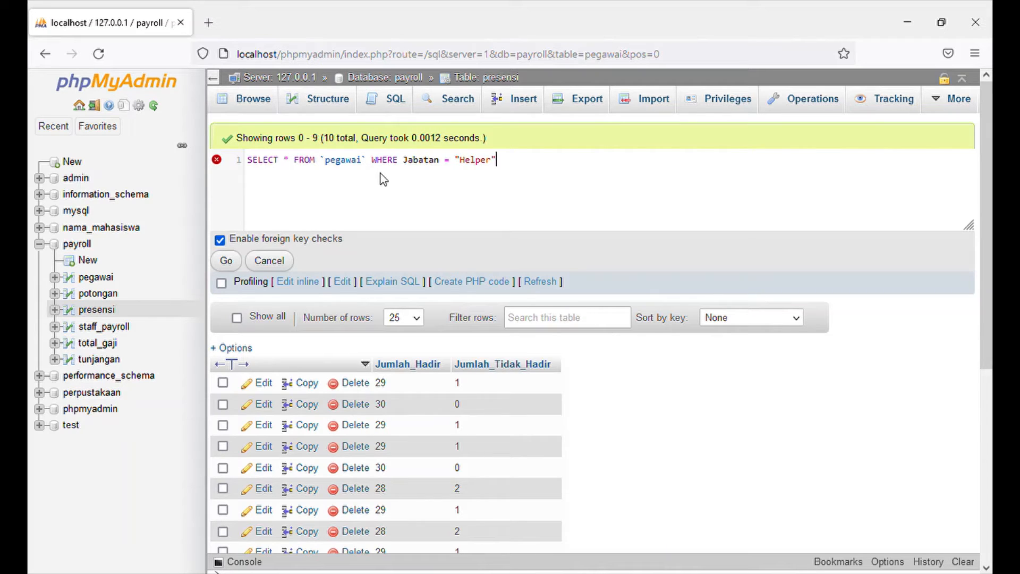
{"action": "left_click", "coordinate": [232, 261]}
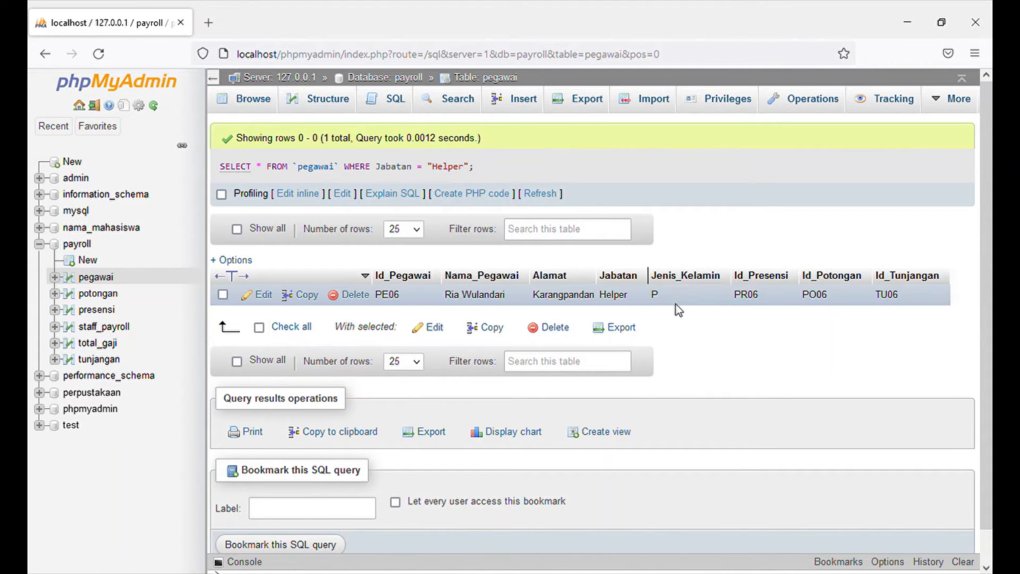
Clear everything after FROM in the Helper query and rewrite it as `pegawai` WHERE.
{"action": "left_click", "coordinate": [301, 196]}
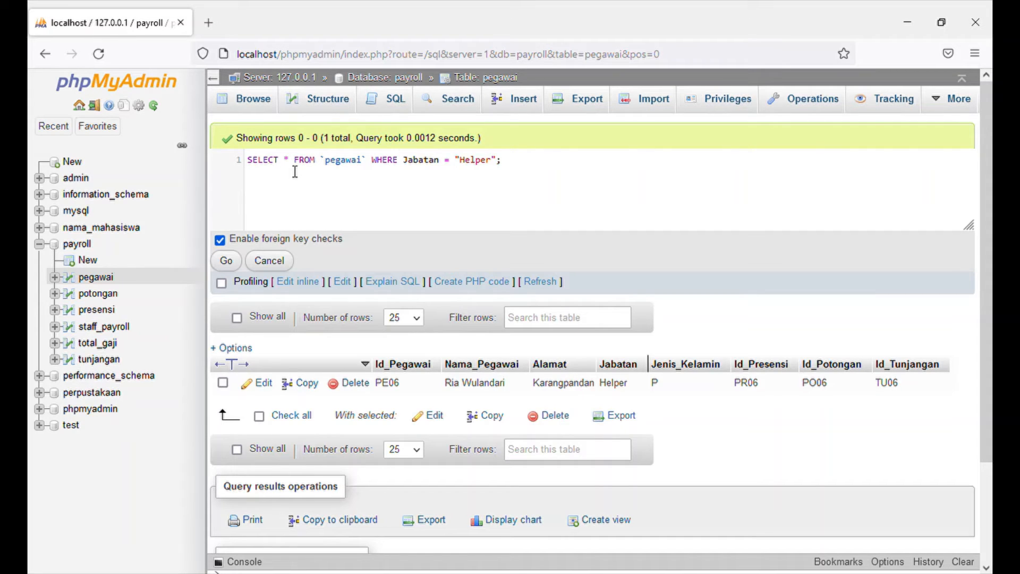
{"action": "left_click", "coordinate": [330, 167]}
{"action": "left_click_drag", "start_coordinate": [329, 167], "coordinate": [460, 180]}
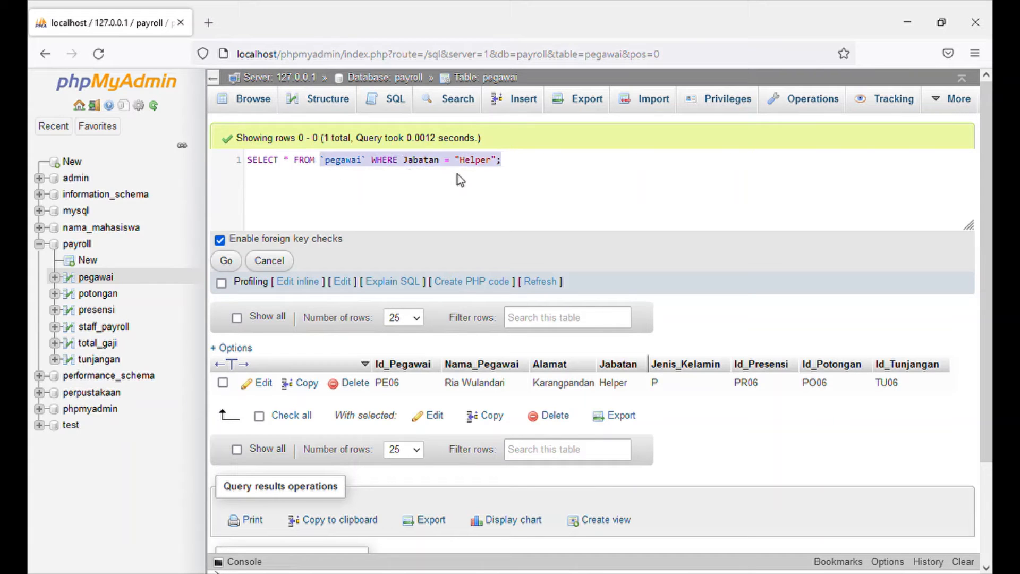
{"action": "key", "text": "BackSpace"}
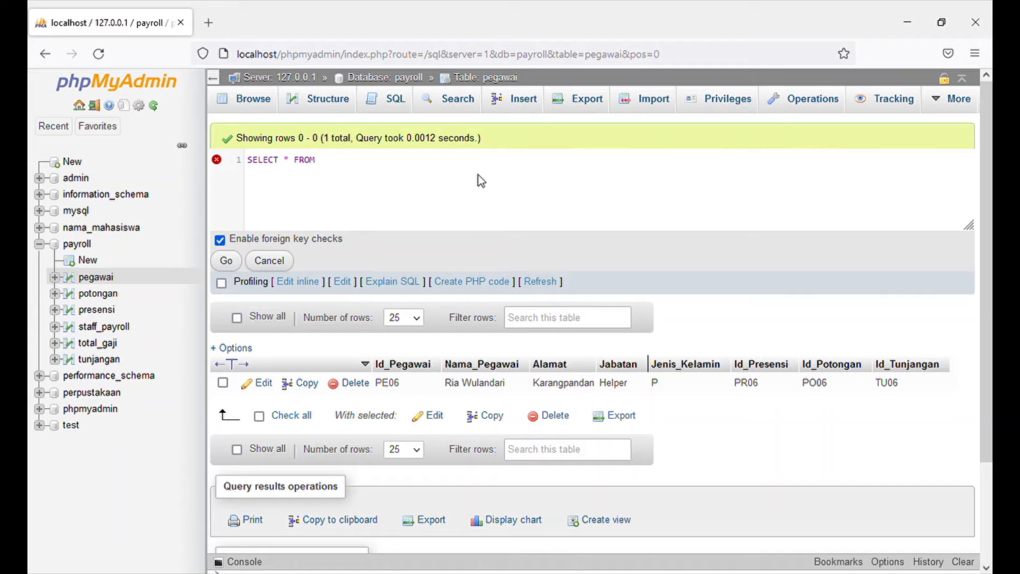
{"action": "type", "text": "`pegawai` where"}
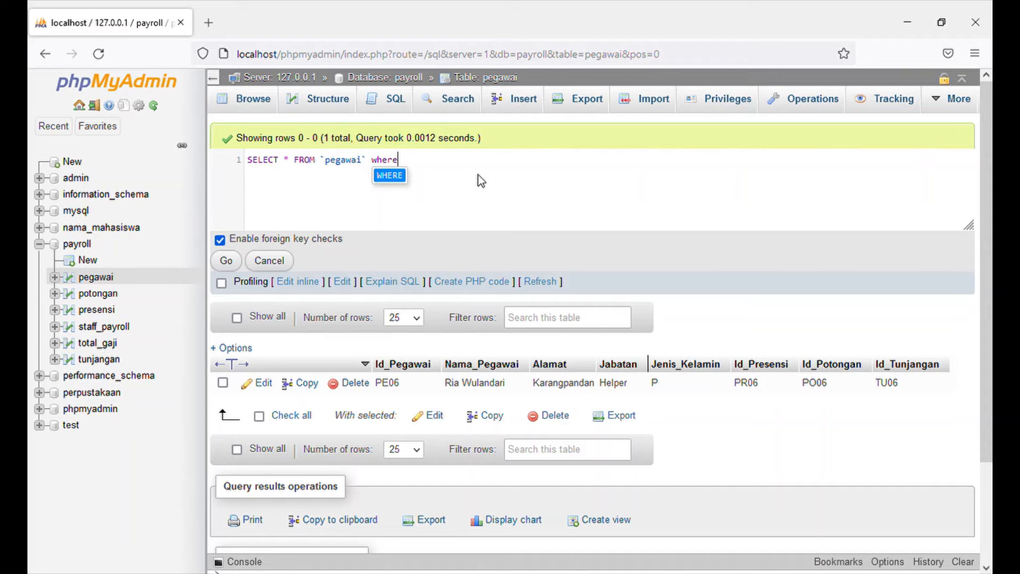
{"action": "left_click", "coordinate": [388, 177]}
Complete the WHERE clause with the condition Alamat = "Tawangmangu" and run the query.
{"action": "type", "text": "Alamat "}
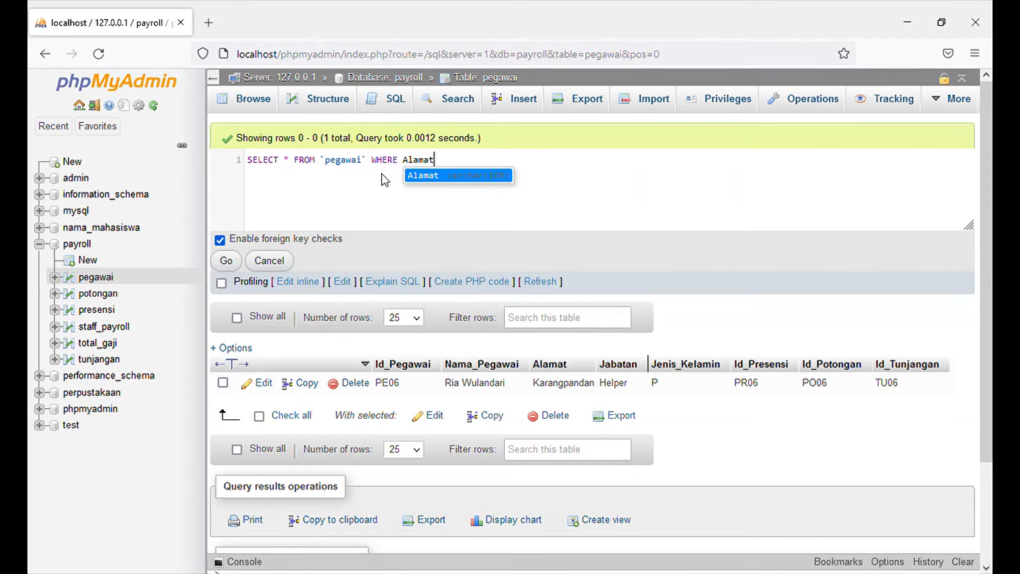
{"action": "type", "text": "= :"}
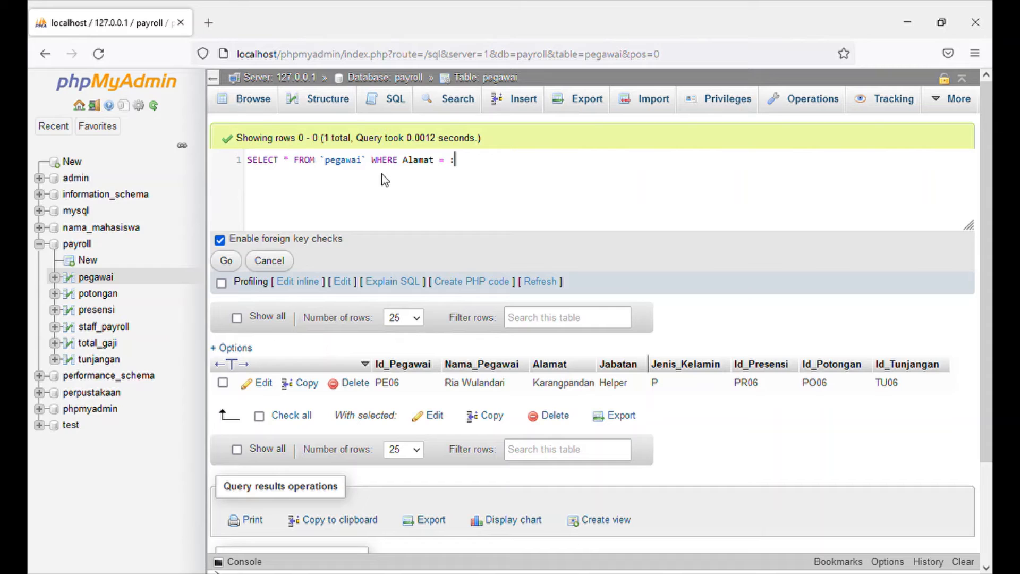
{"action": "key", "text": "BackSpace"}
{"action": "type", "text": "\"Tawangmangu"}
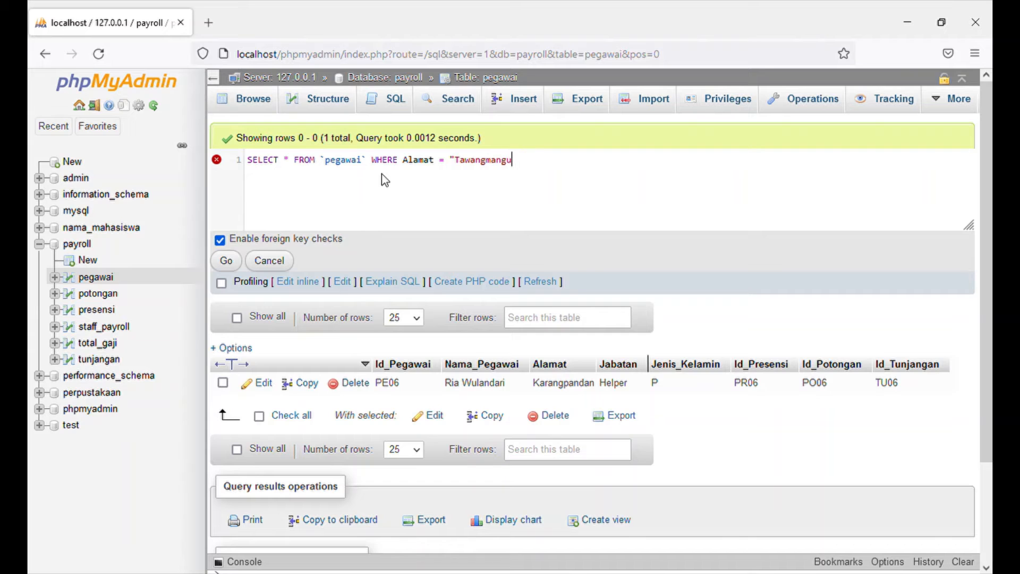
{"action": "type", "text": "\""}
{"action": "left_click", "coordinate": [241, 259]}
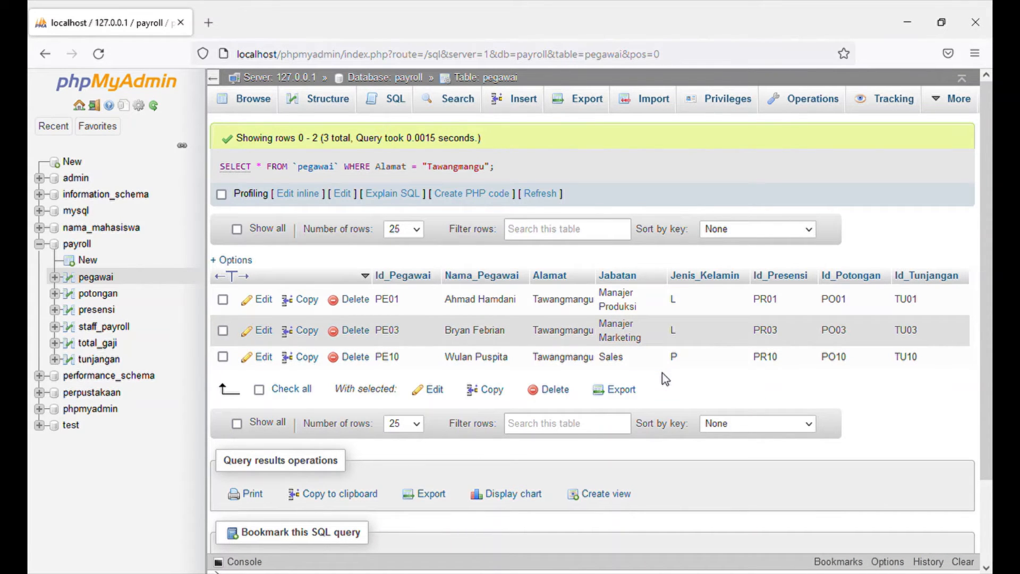
Change the WHERE condition to match Nama_Pegawai against an employee's full name and run the query.
{"action": "left_click", "coordinate": [340, 195]}
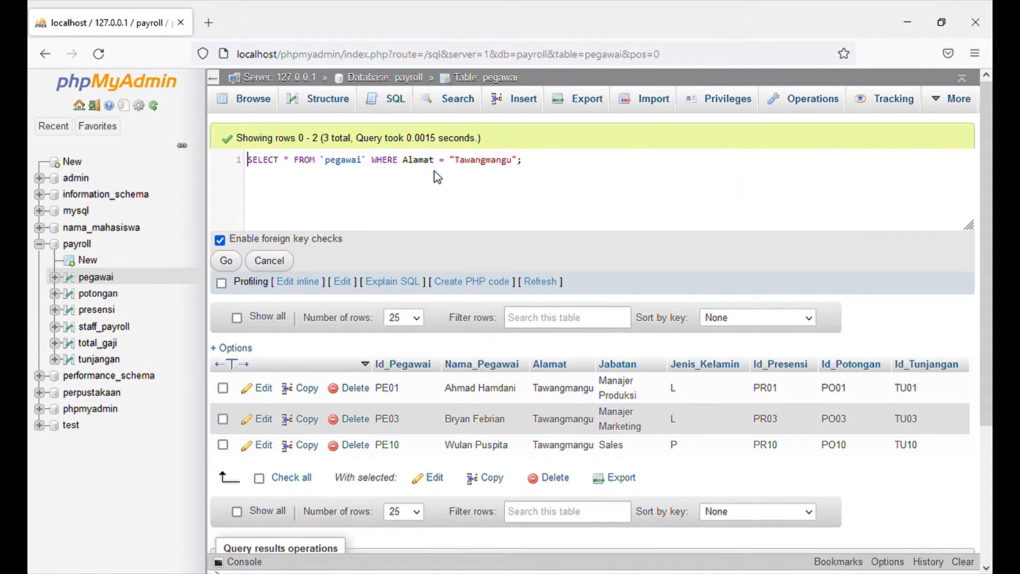
{"action": "double_click", "coordinate": [411, 163]}
{"action": "type", "text": "Nama_Pegawai"}
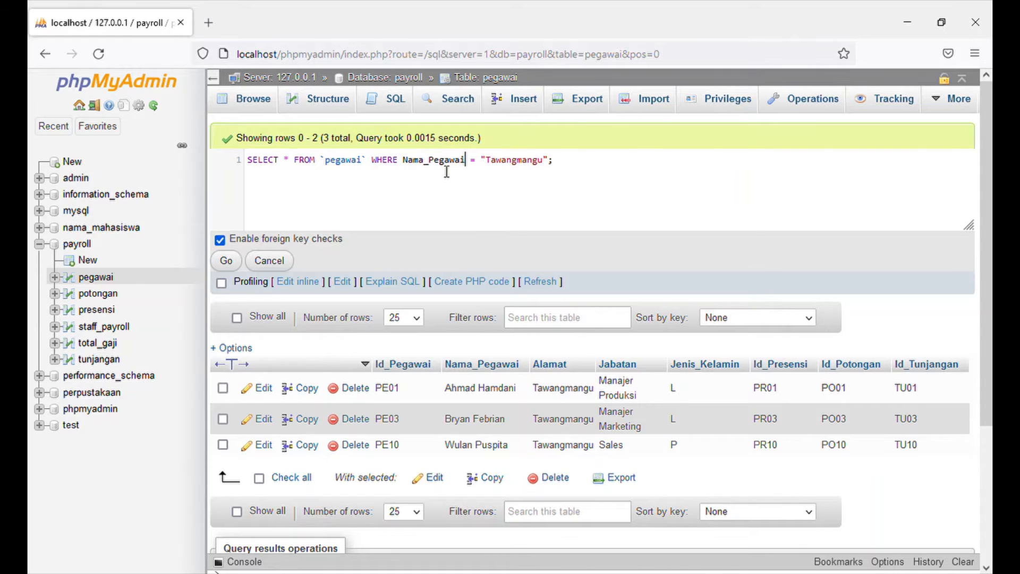
{"action": "double_click", "coordinate": [502, 162]}
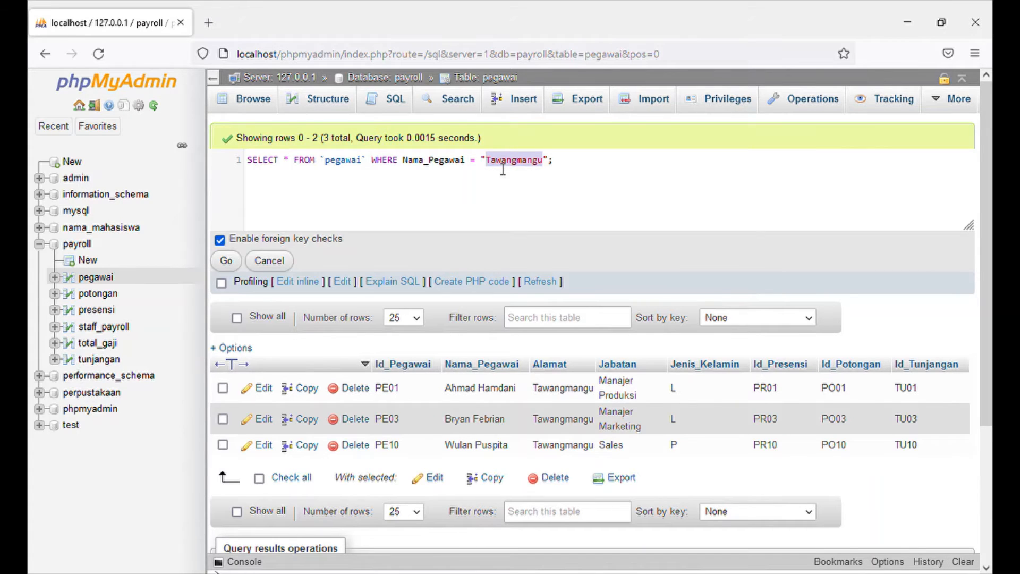
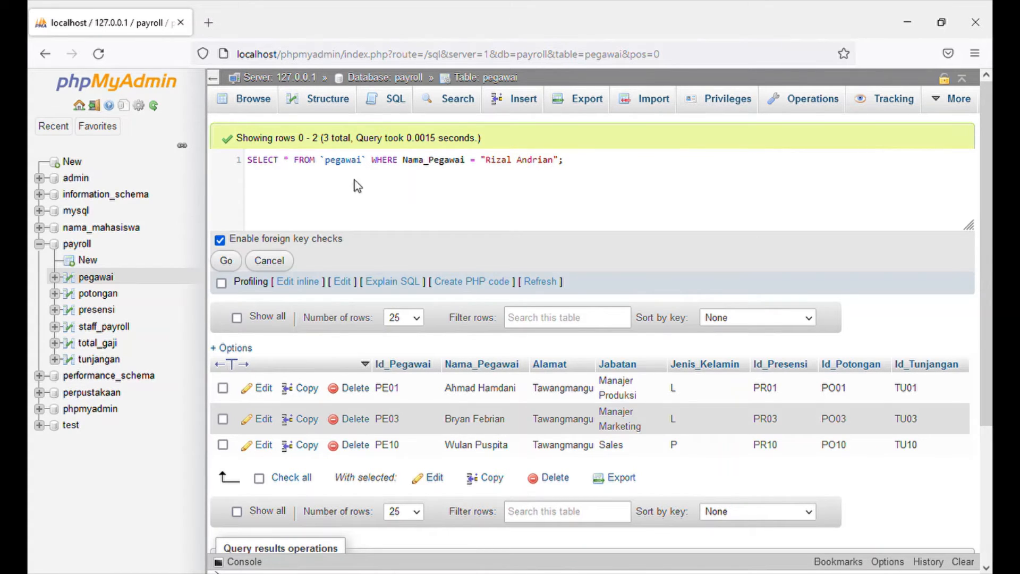
{"action": "left_click", "coordinate": [221, 261]}
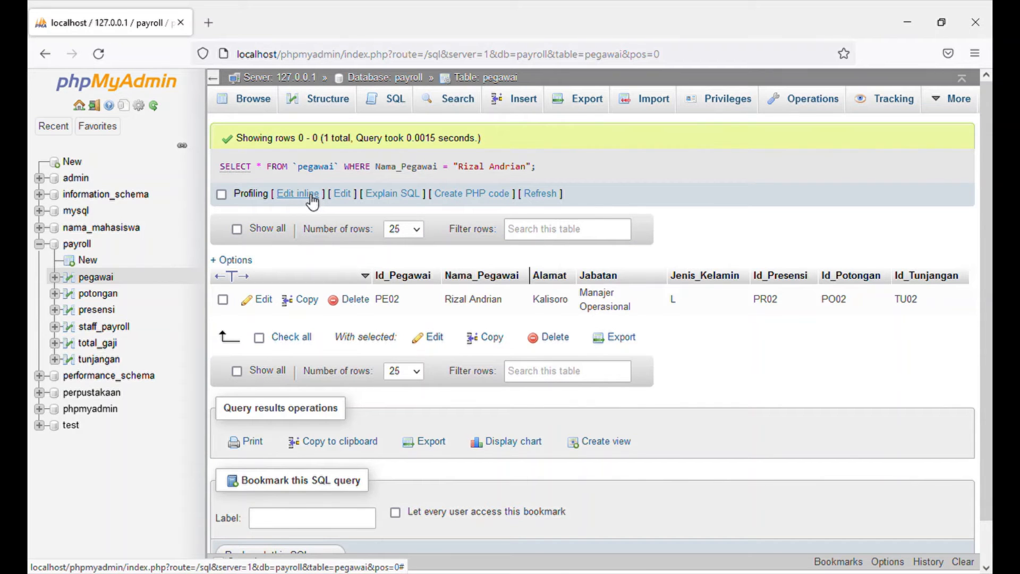
Replace everything after SELECT in the employee-name query with the column Jenis_Tunjangan.
{"action": "left_click", "coordinate": [312, 194]}
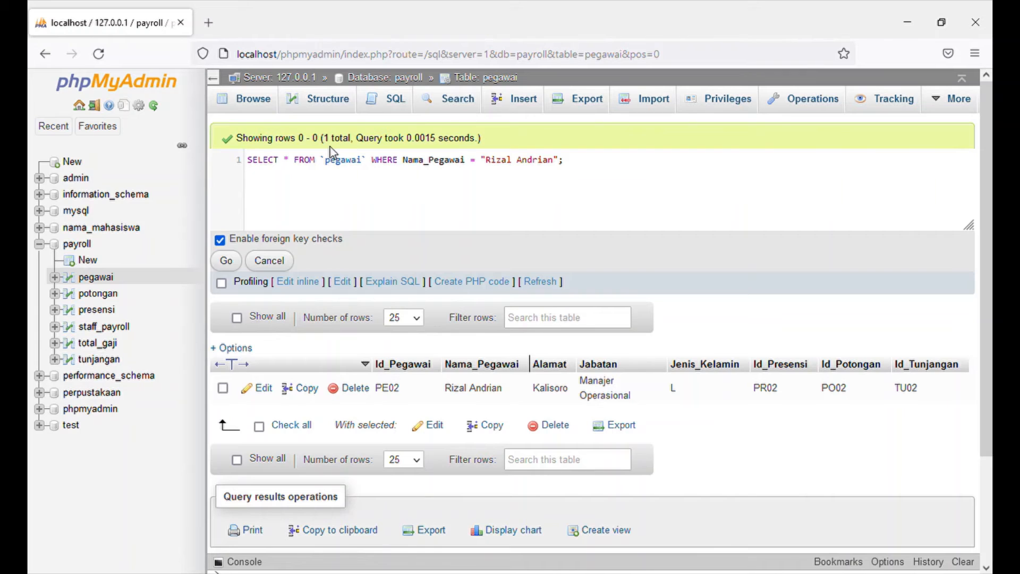
{"action": "left_click_drag", "start_coordinate": [283, 160], "coordinate": [420, 200]}
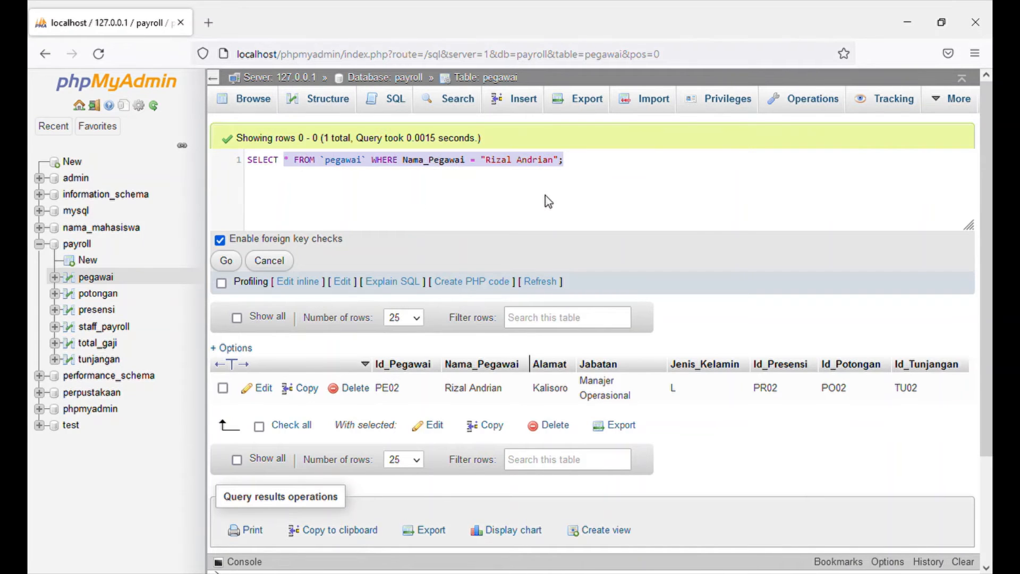
{"action": "key", "text": "BackSpace"}
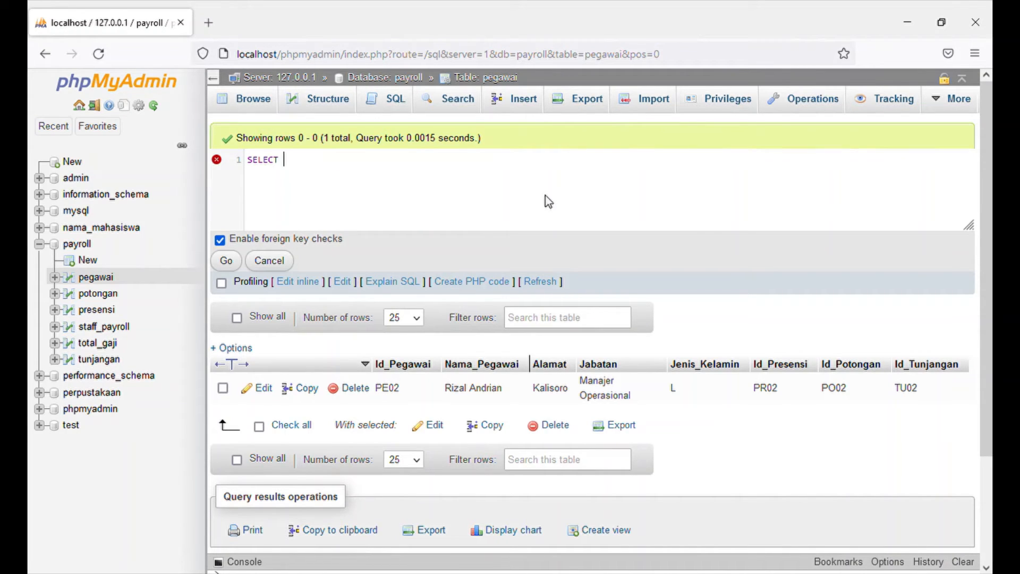
{"action": "type", "text": "Jenis_Tunjangan"}
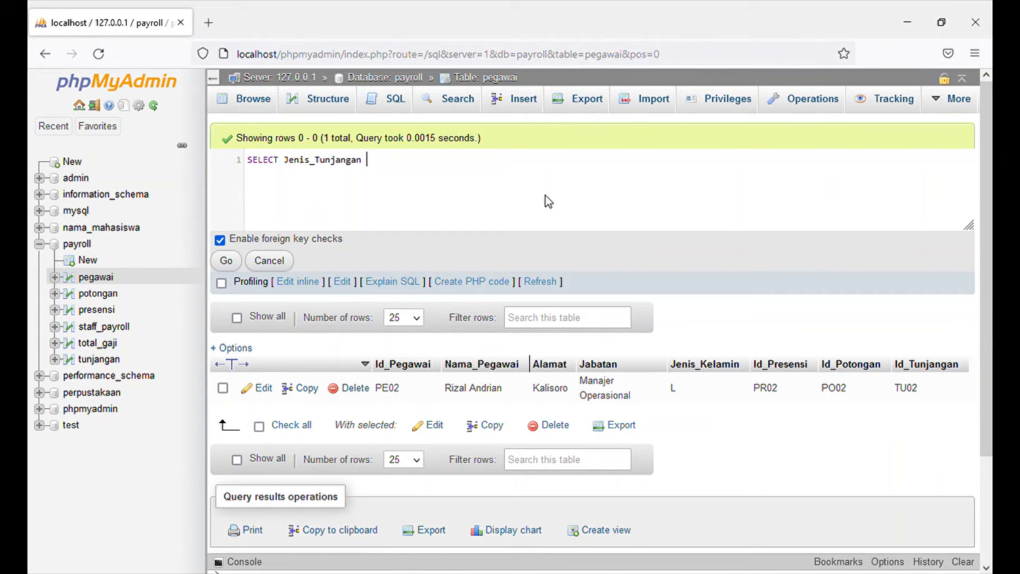
{"action": "type", "text": " FORM"}
Add FROM `tunjangan` to the Jenis_Tunjangan query, run it and look through the result rows.
{"action": "key", "text": "BackSpace"}
{"action": "key", "text": "BackSpace"}
{"action": "key", "text": "BackSpace"}
{"action": "key", "text": "BackSpace"}
{"action": "key", "text": "BackSpace"}
{"action": "type", "text": "F"}
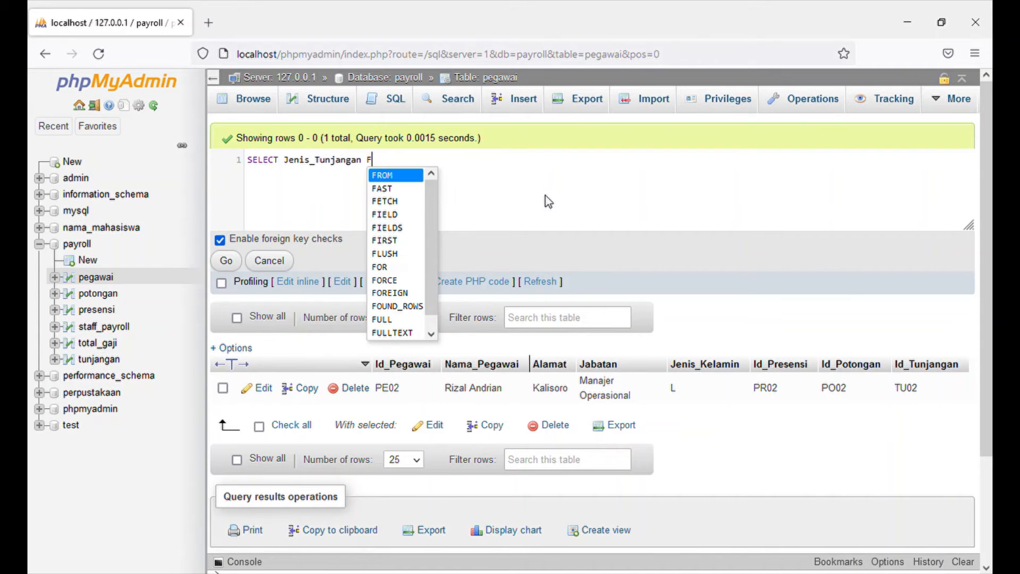
{"action": "left_click", "coordinate": [408, 177]}
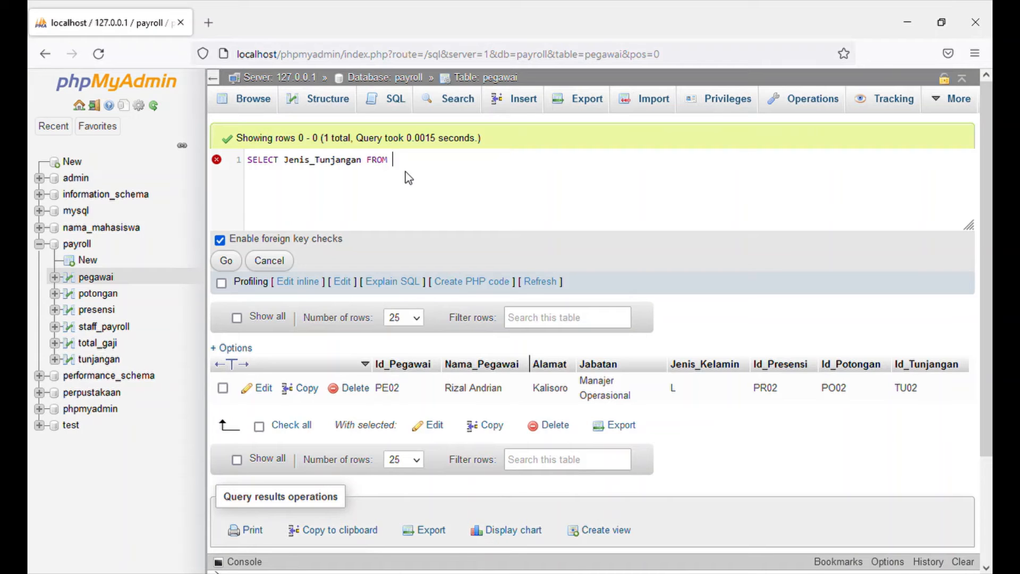
{"action": "type", "text": "`tunjangan"}
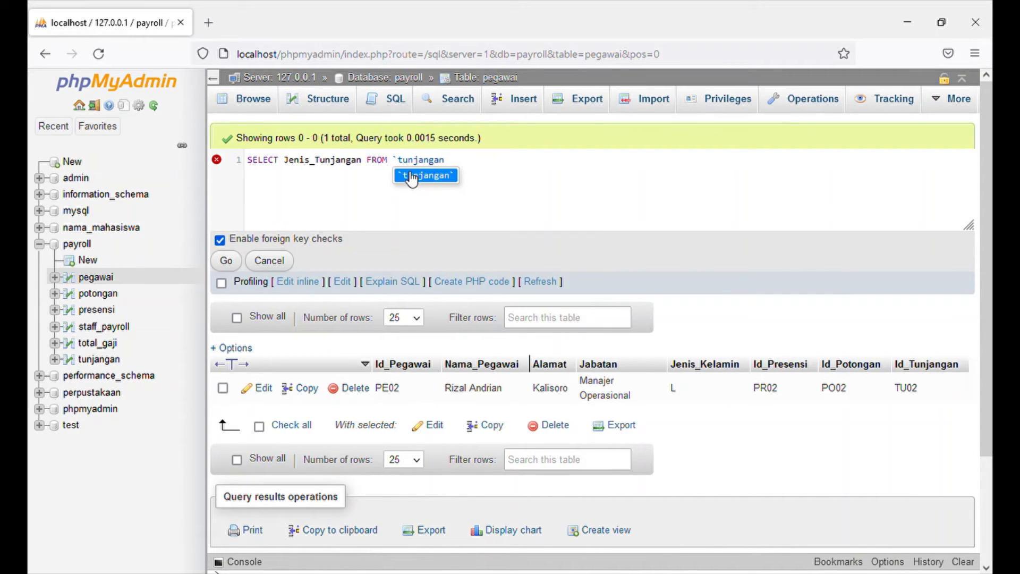
{"action": "left_click", "coordinate": [412, 177]}
{"action": "left_click", "coordinate": [227, 259]}
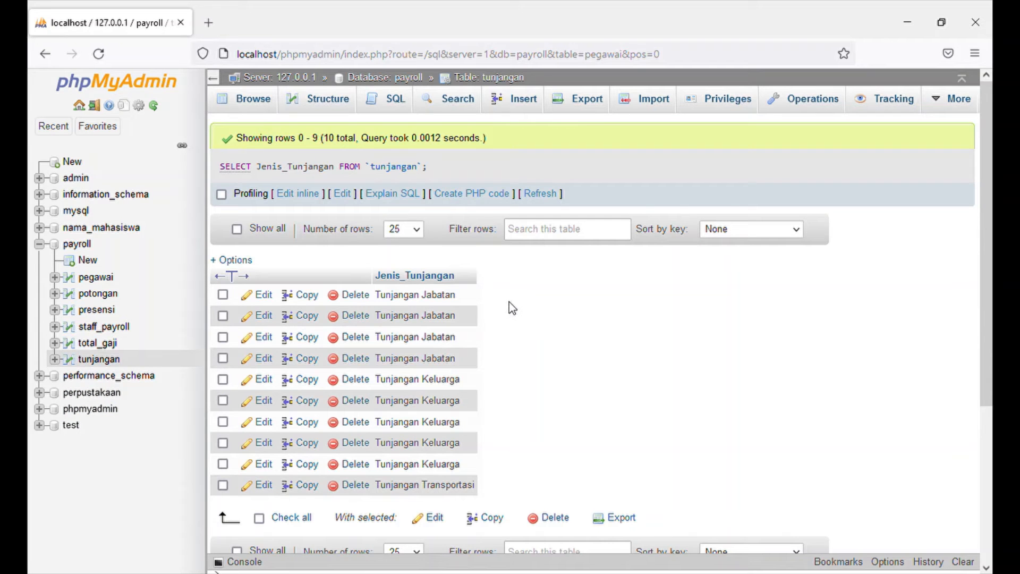
{"action": "scroll", "coordinate": [538, 390], "scroll_direction": "down", "scroll_amount": 1}
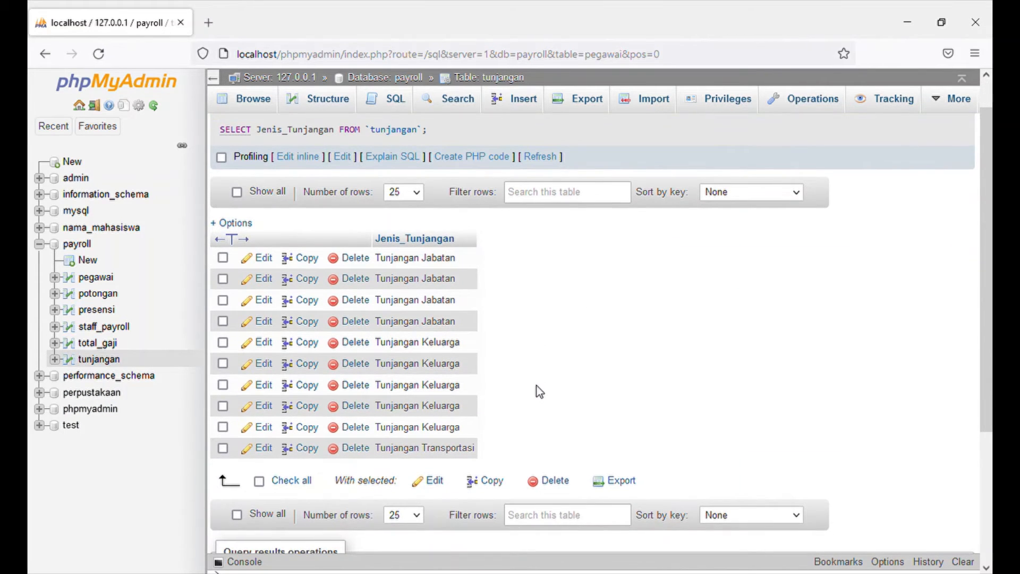
{"action": "scroll", "coordinate": [540, 392], "scroll_direction": "up", "scroll_amount": 1}
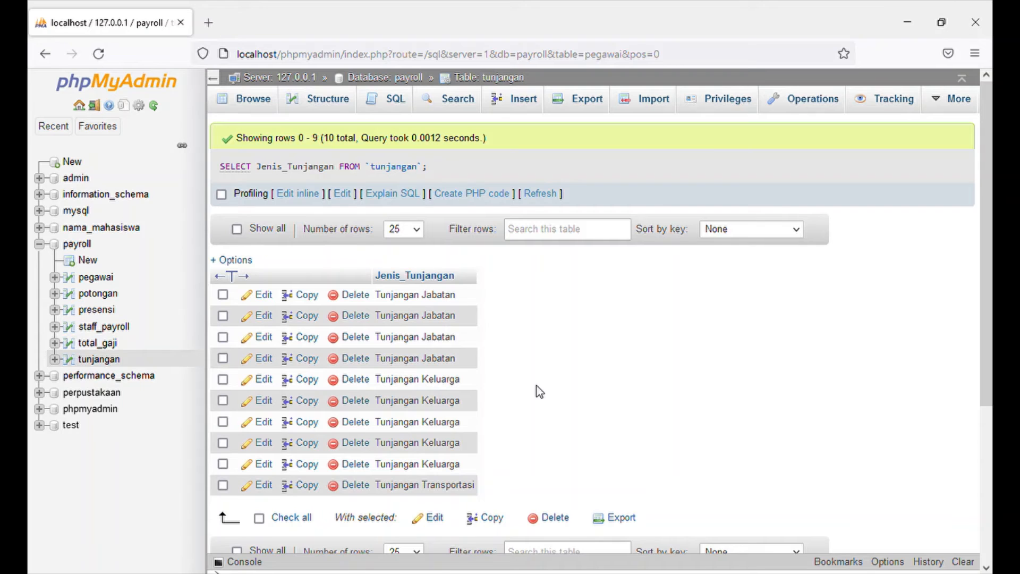
Replace everything after SELECT in the Jenis_Tunjangan query with the column Jabatan.
{"action": "left_click", "coordinate": [319, 195]}
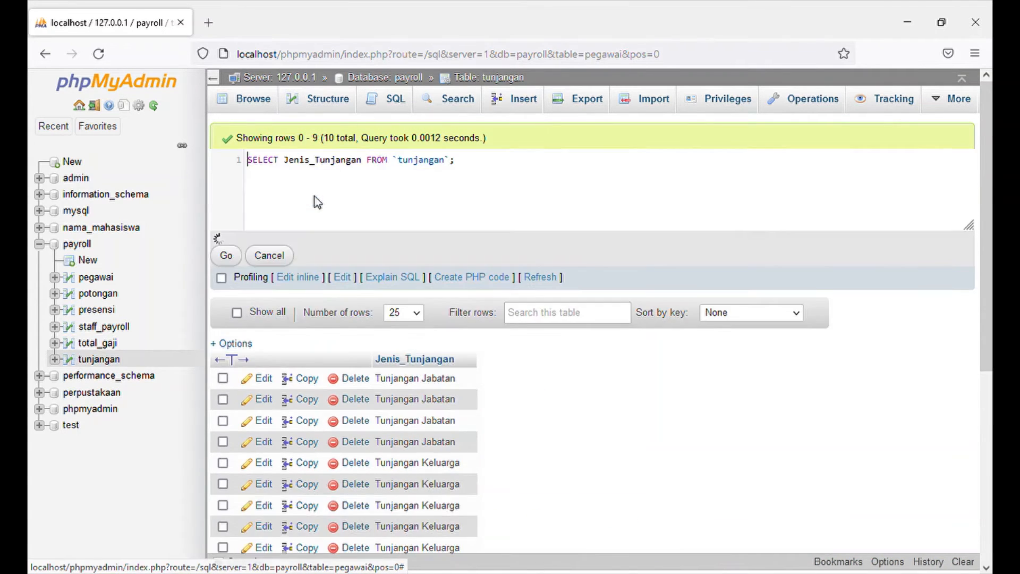
{"action": "left_click", "coordinate": [477, 168]}
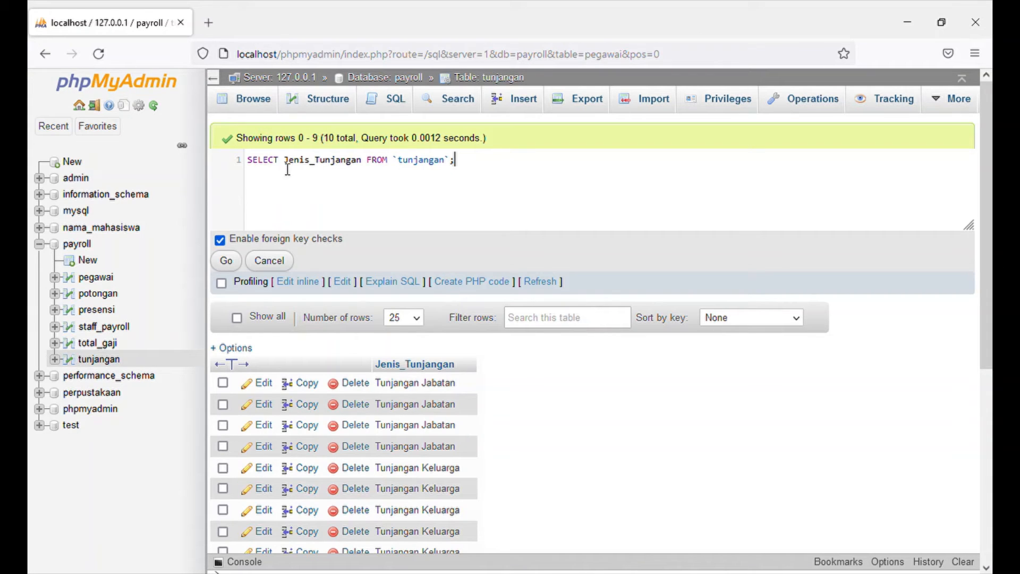
{"action": "left_click_drag", "start_coordinate": [288, 161], "coordinate": [382, 161]}
{"action": "left_click_drag", "start_coordinate": [445, 176], "coordinate": [459, 176]}
{"action": "key", "text": "BackSpace"}
{"action": "key", "text": "BackSpace"}
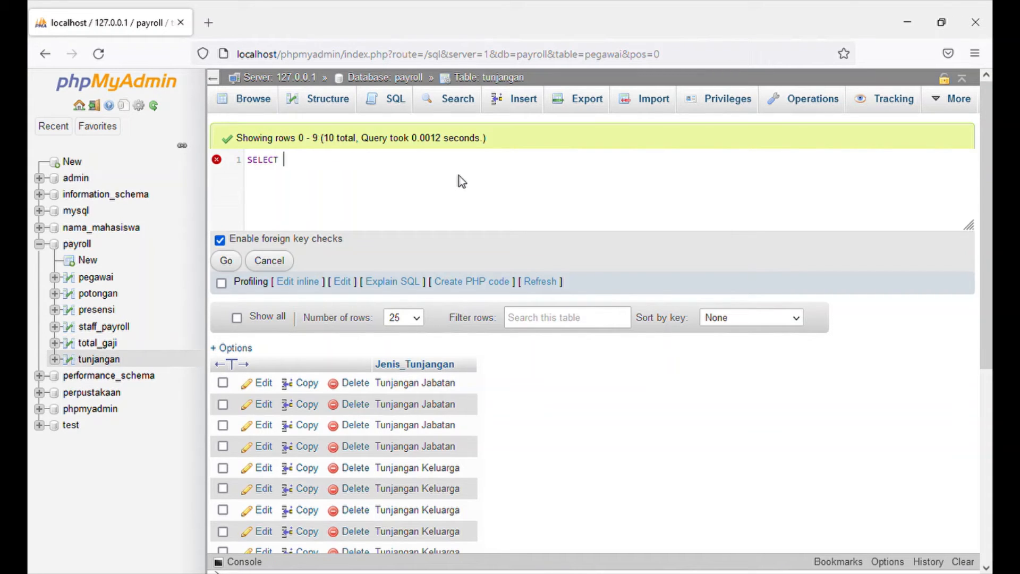
{"action": "type", "text": "Jabatan F"}
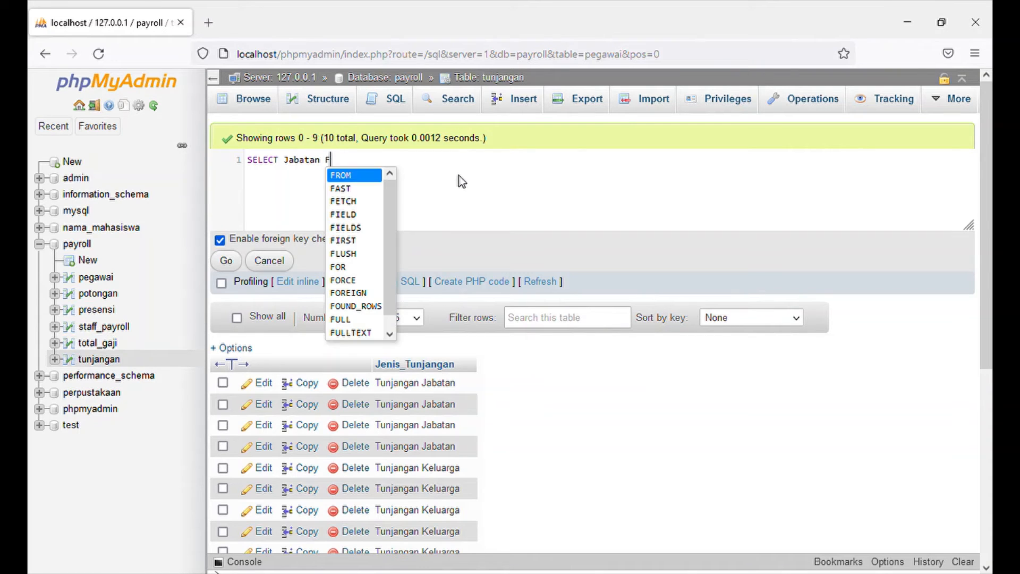
Add FROM `pegawai` to the Jabatan query, run it and look through the result rows.
{"action": "left_click", "coordinate": [372, 176]}
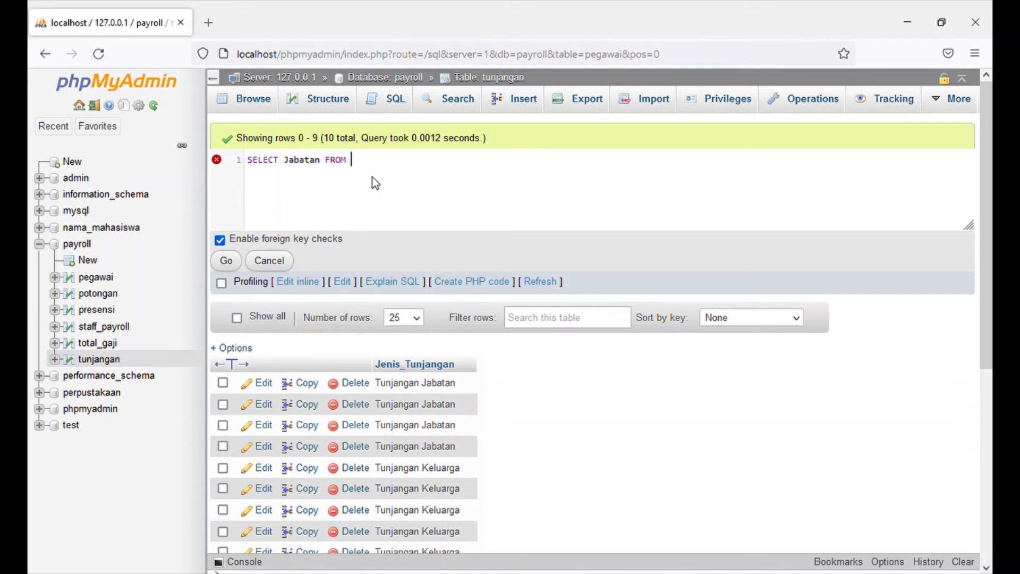
{"action": "type", "text": "`peg"}
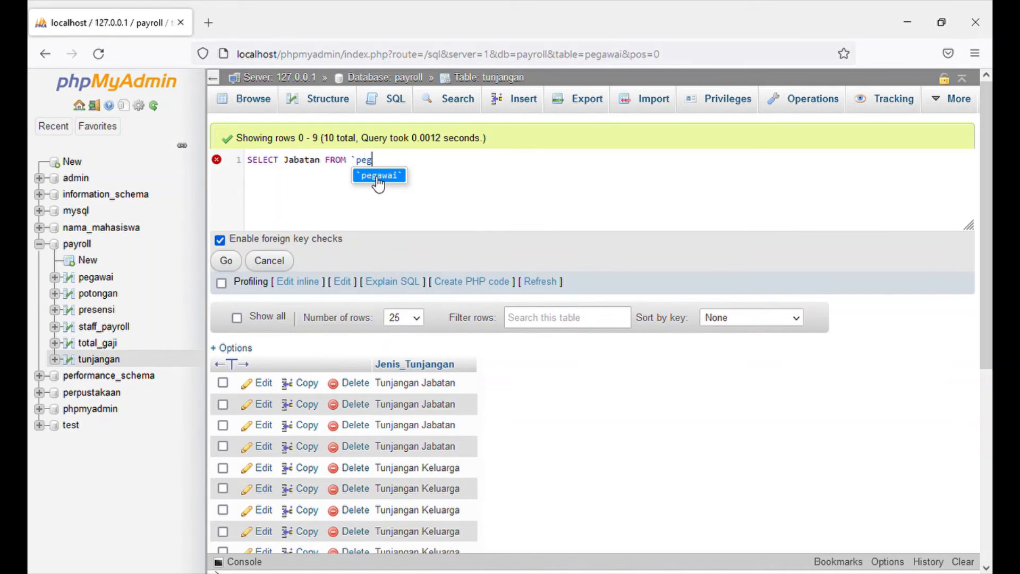
{"action": "type", "text": "awai"}
{"action": "left_click", "coordinate": [378, 179]}
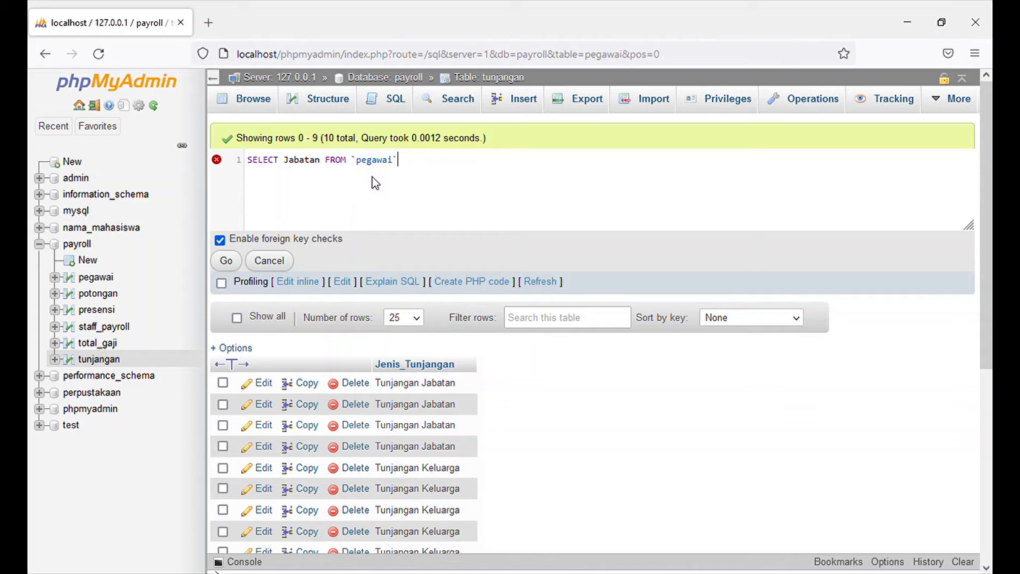
{"action": "left_click", "coordinate": [227, 261]}
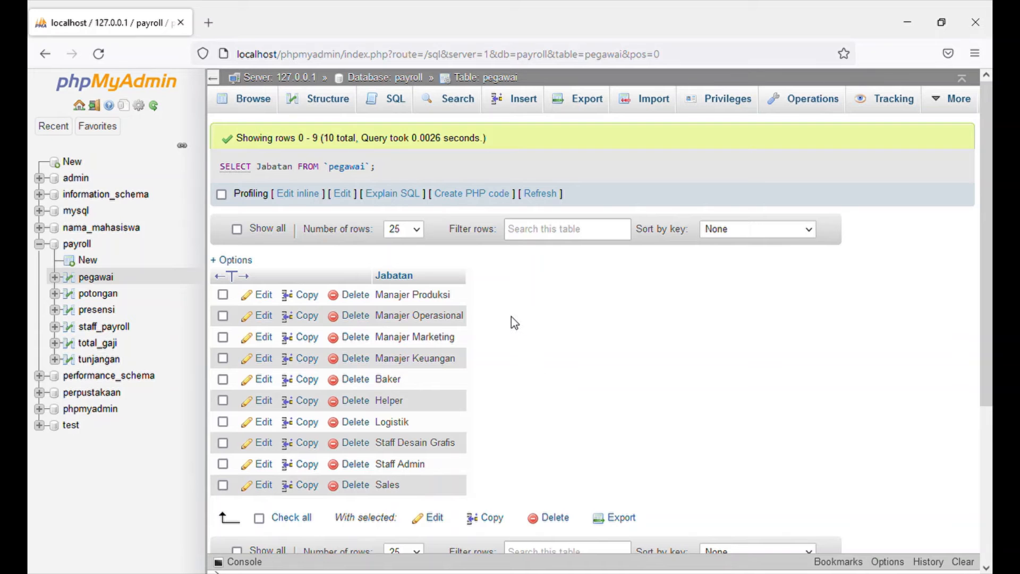
{"action": "scroll", "coordinate": [511, 316], "scroll_direction": "down", "scroll_amount": 2}
{"action": "scroll", "coordinate": [511, 316], "scroll_direction": "up", "scroll_amount": 2}
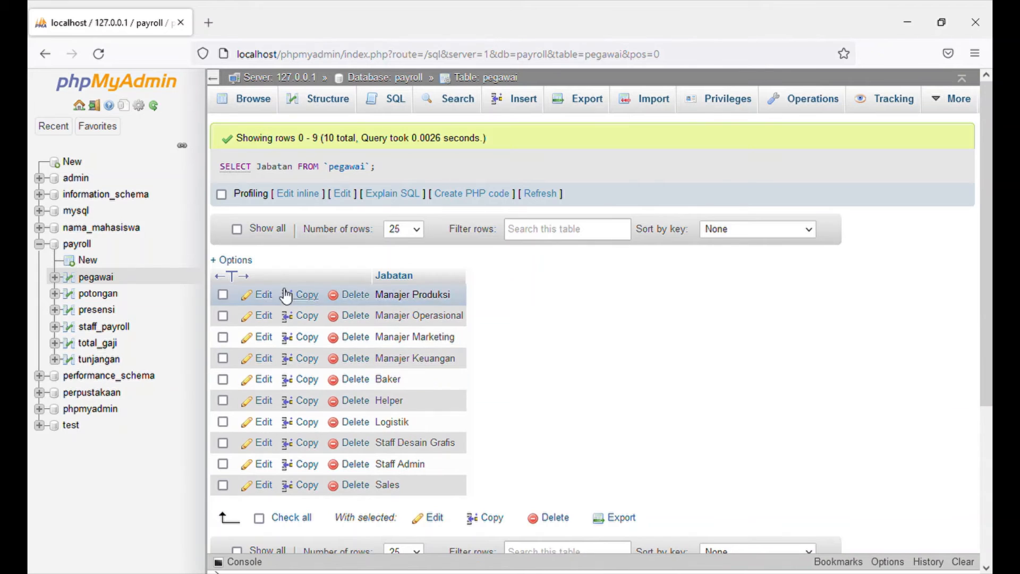
Rewrite the Jabatan query as SELECT * FROM `tunjangan`.
{"action": "left_click", "coordinate": [291, 198]}
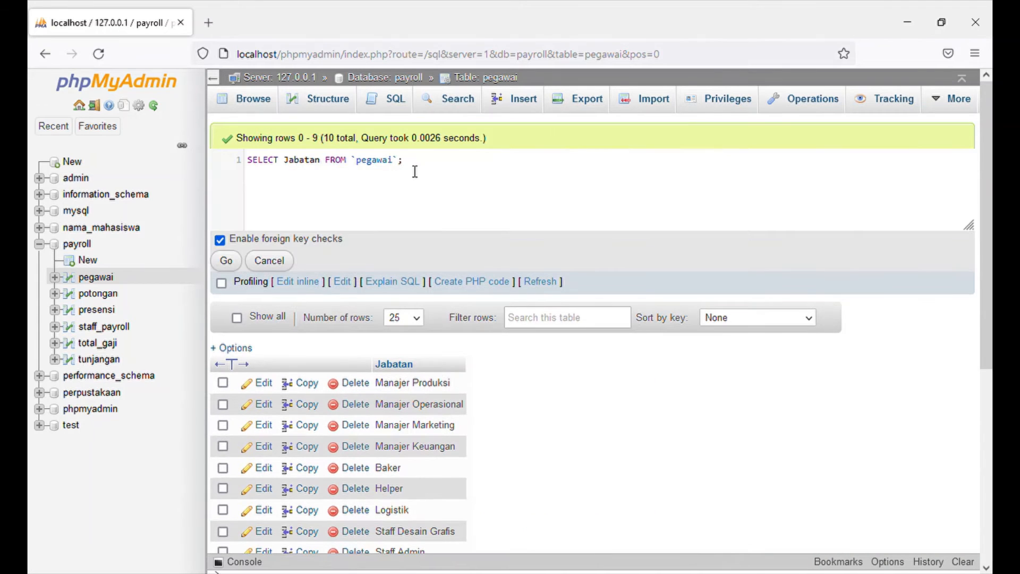
{"action": "left_click", "coordinate": [420, 171]}
{"action": "left_click_drag", "start_coordinate": [283, 161], "coordinate": [400, 180]}
{"action": "key", "text": "BackSpace"}
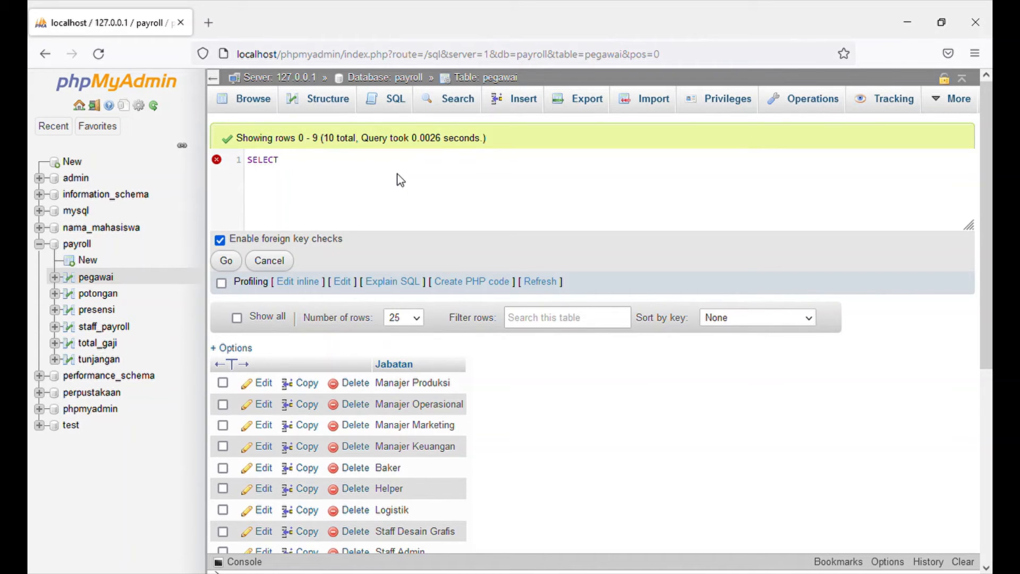
{"action": "type", "text": "*FROM"}
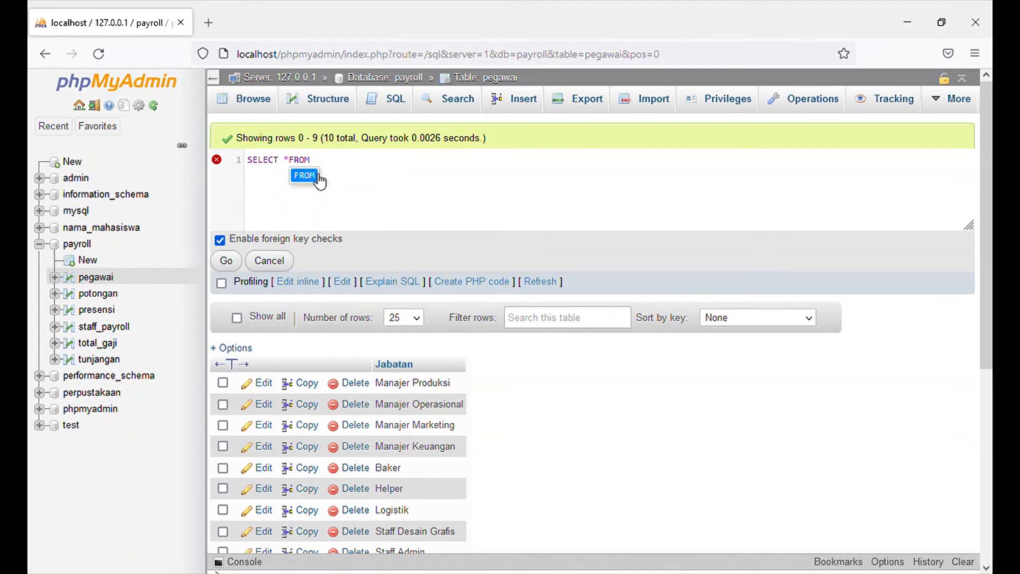
{"action": "left_click", "coordinate": [291, 165]}
{"action": "left_click", "coordinate": [337, 166]}
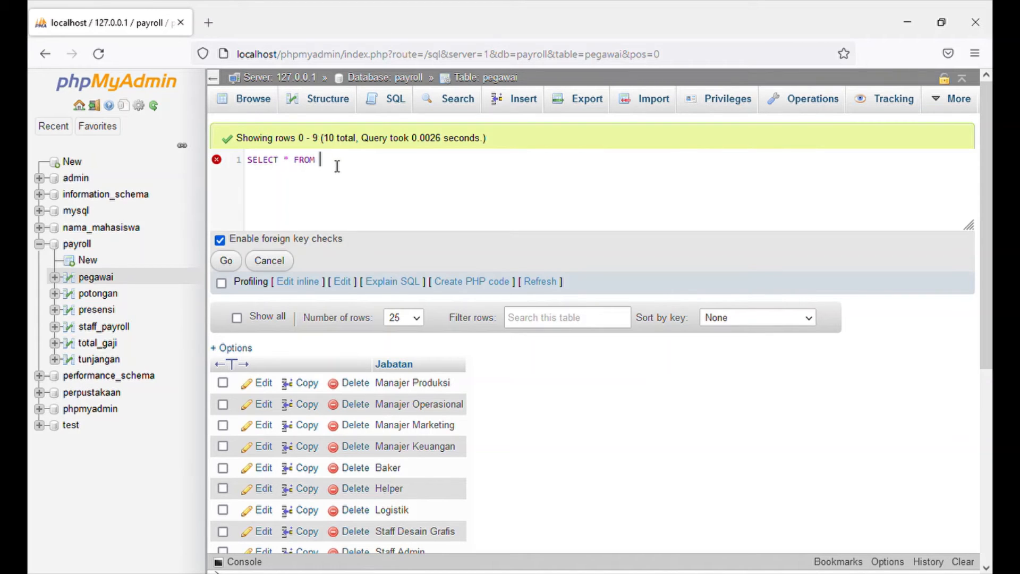
{"action": "type", "text": "`tunjangan"}
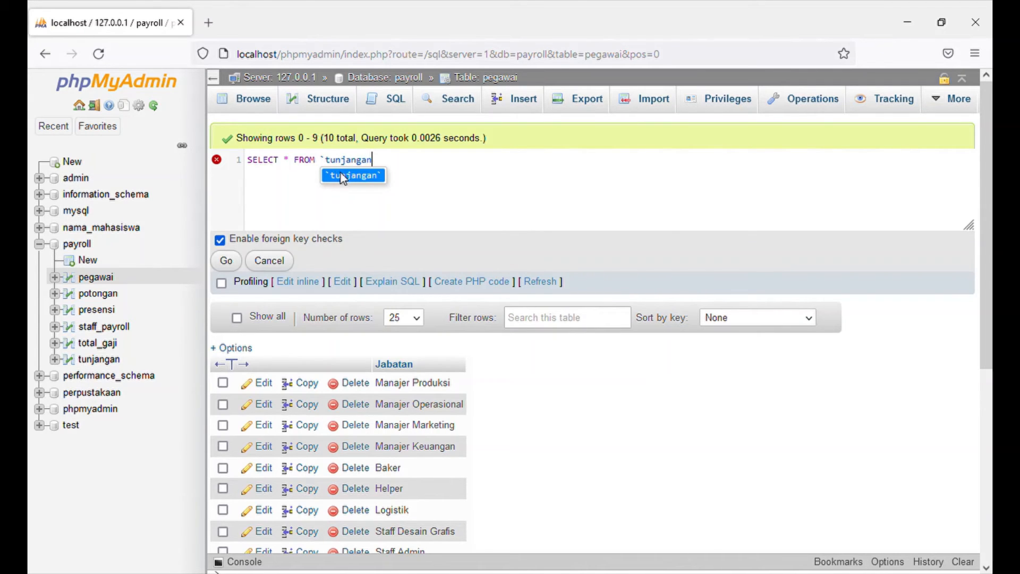
{"action": "left_click", "coordinate": [341, 174]}
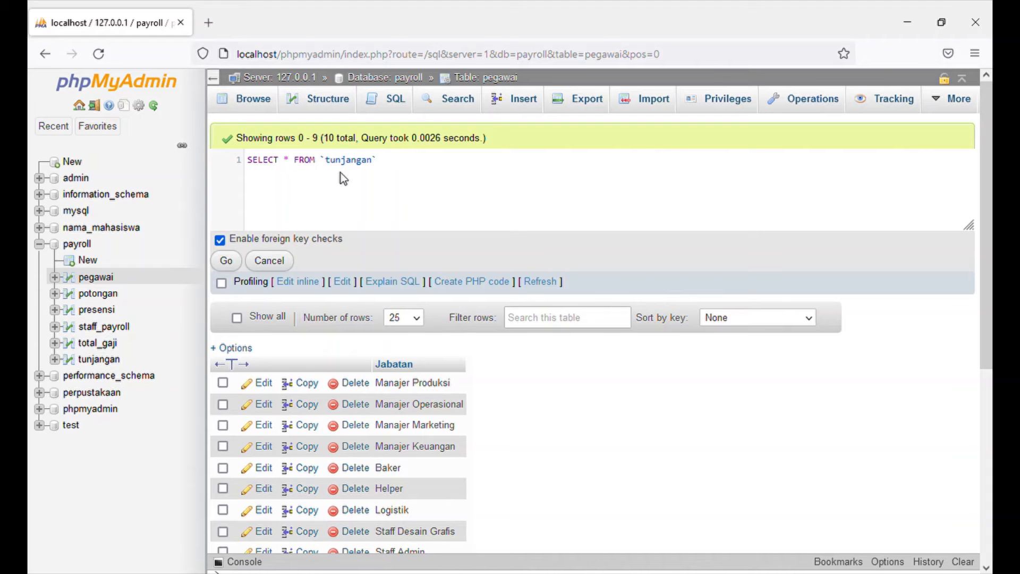
Append a WHERE clause on the column Jenis_Tunjangan to the tunjangan query.
{"action": "type", "text": "w"}
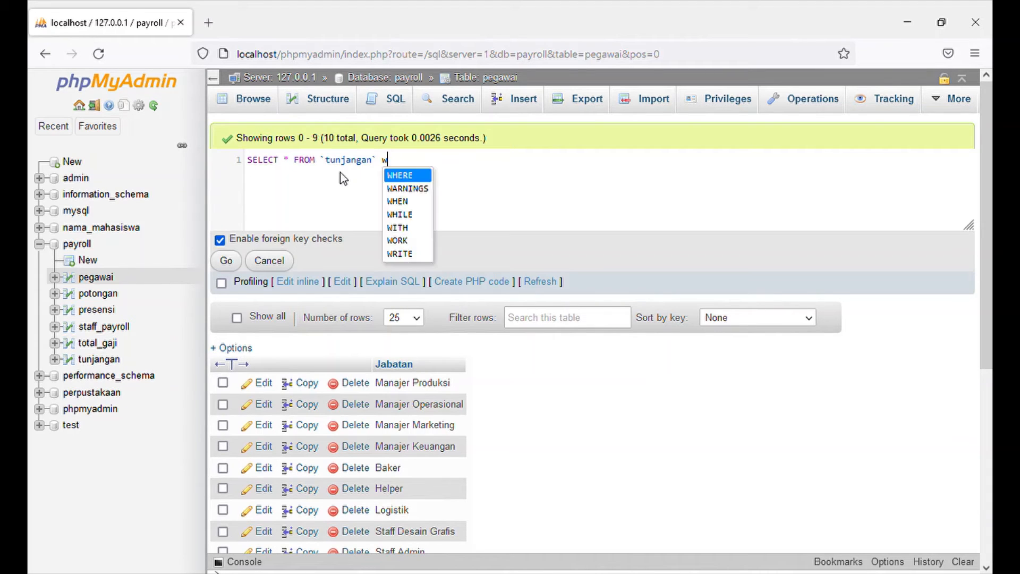
{"action": "type", "text": "he"}
{"action": "left_click", "coordinate": [390, 173]}
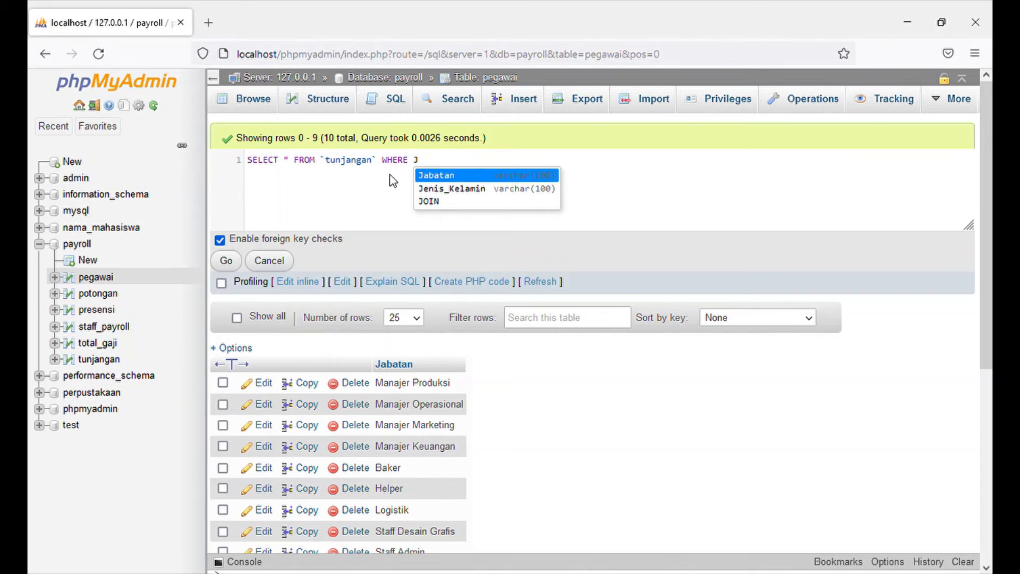
{"action": "type", "text": "enis_TUNJA"}
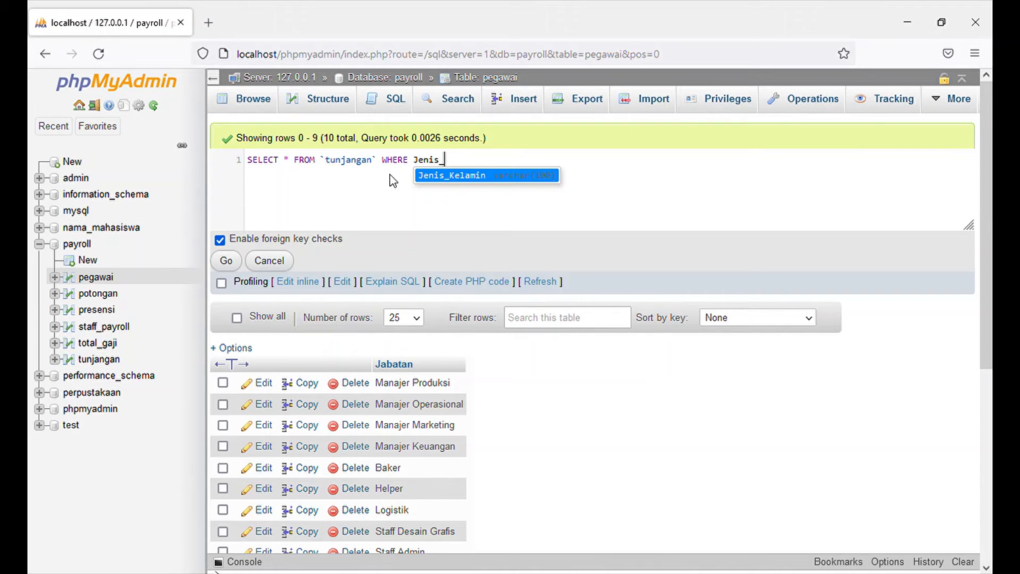
{"action": "type", "text": "NGAN"}
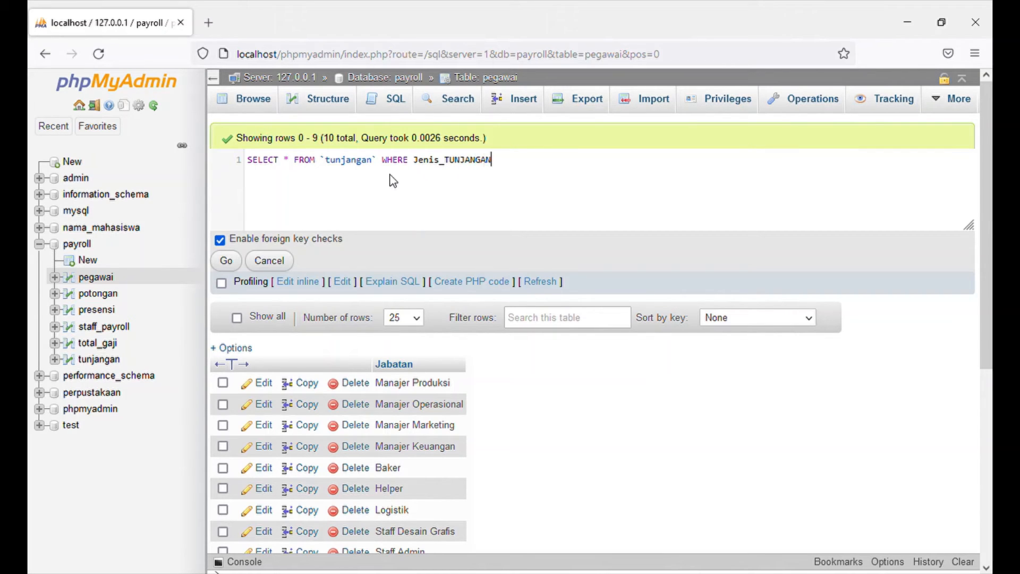
{"action": "key", "text": "BackSpace"}
{"action": "key", "text": "BackSpace"}
{"action": "key", "text": "BackSpace"}
{"action": "key", "text": "BackSpace"}
{"action": "key", "text": "BackSpace"}
{"action": "key", "text": "BackSpace"}
{"action": "key", "text": "BackSpace"}
{"action": "key", "text": "BackSpace"}
{"action": "type", "text": "unjangan = \"Tunjanga"}
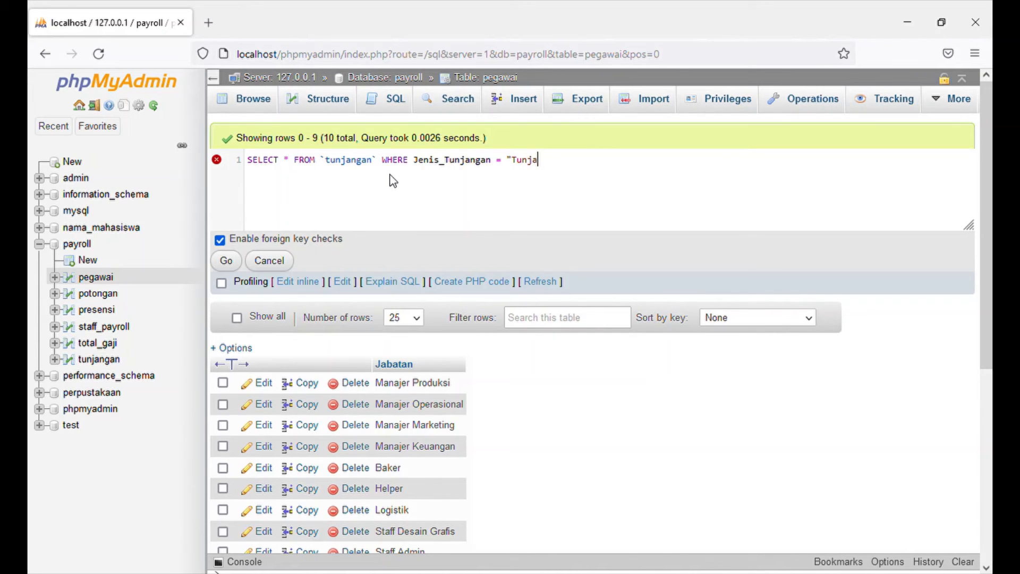
{"action": "type", "text": "n Jabatan\""}
Complete the WHERE condition with = "Tunjangan Jabatan" and run the query.
{"action": "left_click", "coordinate": [227, 260]}
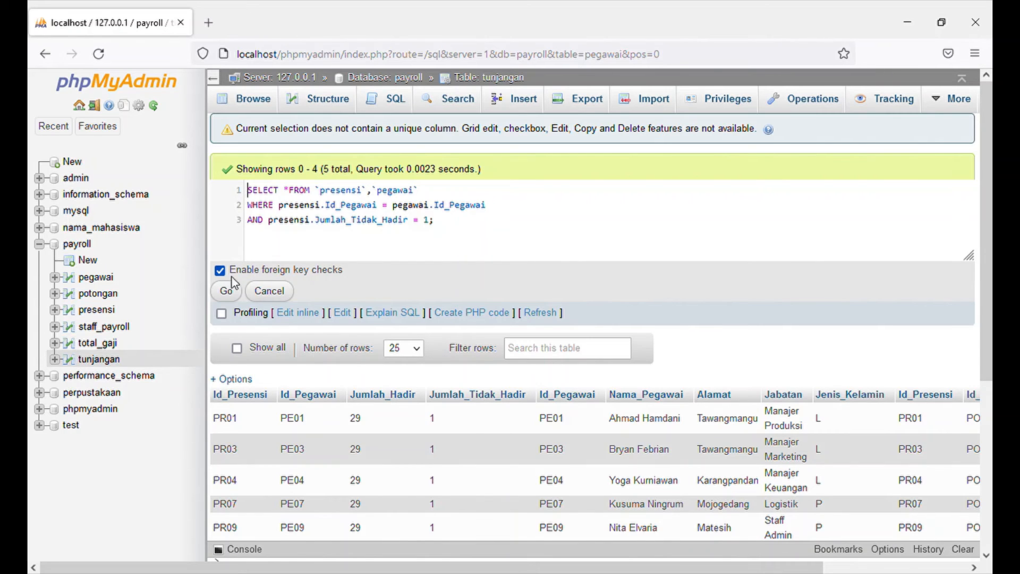
Run the query joining `presensi` and `pegawai` on Id_Pegawai where presensi.Jumlah_Tidak_Hadir = 1.
{"action": "left_click", "coordinate": [227, 291]}
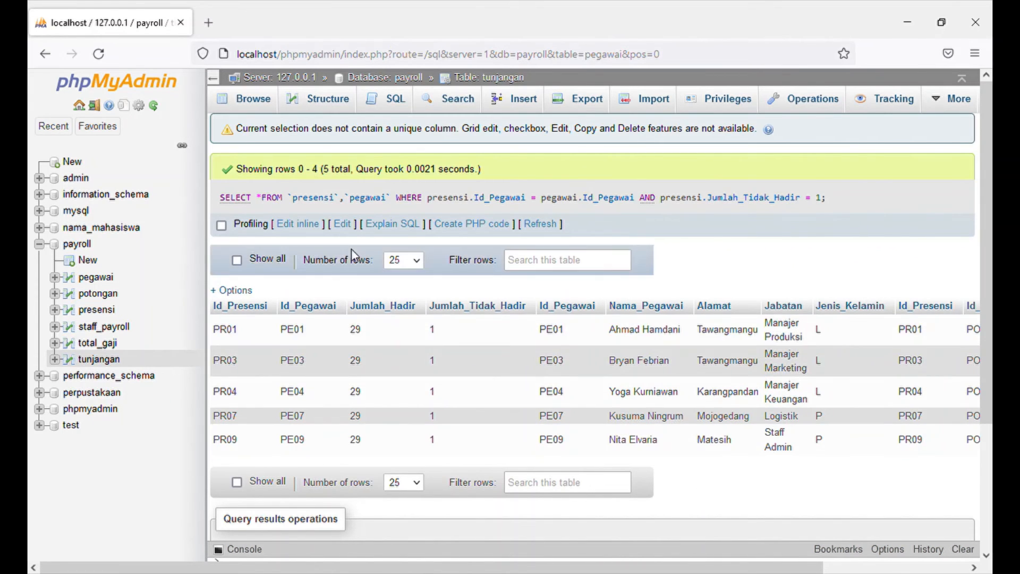
Change the column in the join query's AND condition to presensi.Jumlah_Hadir.
{"action": "left_click", "coordinate": [306, 228]}
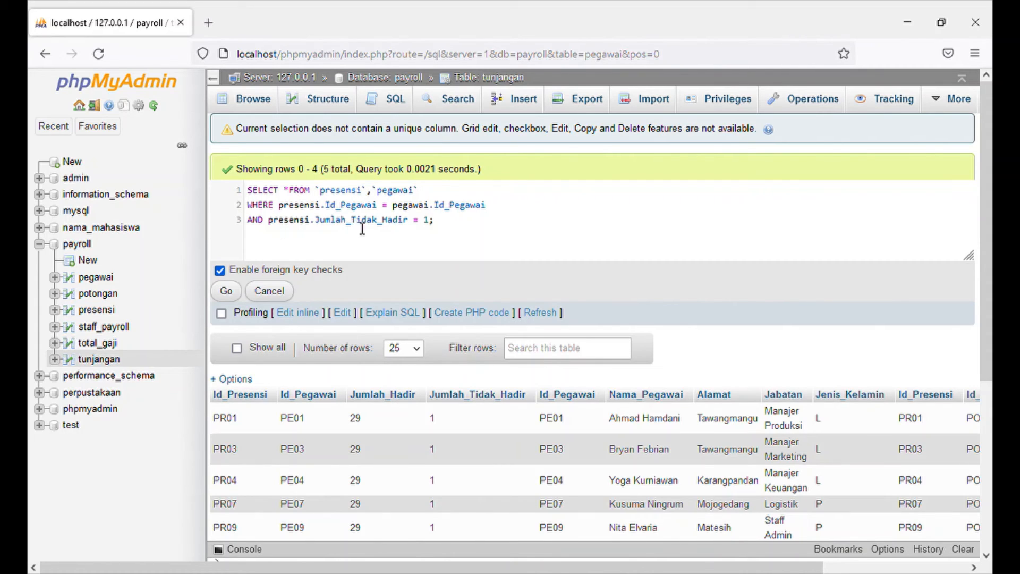
{"action": "left_click_drag", "start_coordinate": [356, 223], "coordinate": [379, 228]}
{"action": "key", "text": "BackSpace"}
Set the Jumlah_Hadir comparison to < 30, run the join query and look through the result rows.
{"action": "key", "text": "BackSpace"}
{"action": "left_click", "coordinate": [393, 224]}
{"action": "key", "text": "BackSpace"}
{"action": "key", "text": "BackSpace"}
{"action": "key", "text": "BackSpace"}
{"action": "type", "text": "< 30"}
{"action": "left_click", "coordinate": [228, 290]}
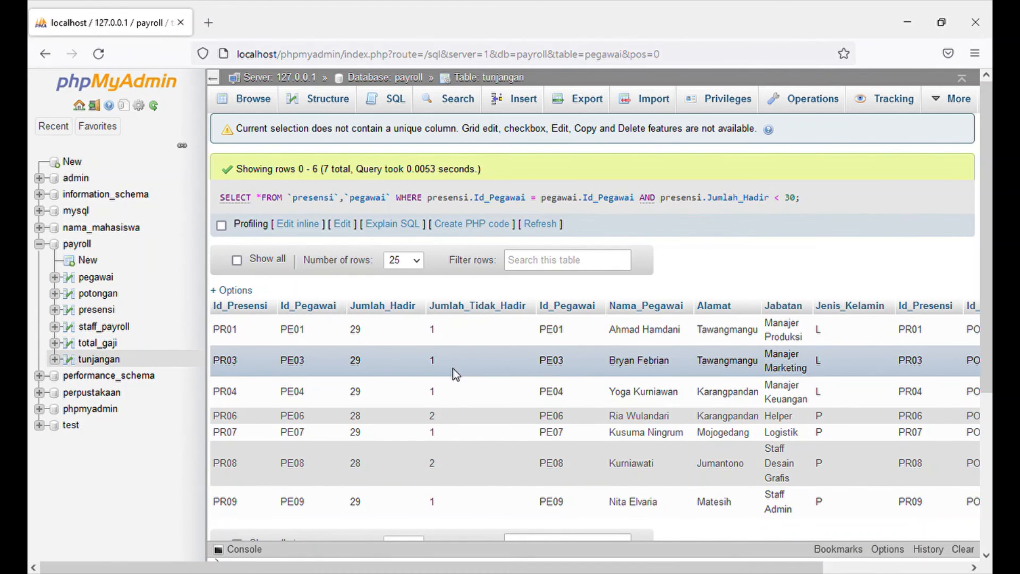
{"action": "scroll", "coordinate": [484, 423], "scroll_direction": "down", "scroll_amount": 2}
{"action": "scroll", "coordinate": [484, 423], "scroll_direction": "up", "scroll_amount": 2}
Replace the whole attendance join query with SELECT COUNT.
{"action": "left_click", "coordinate": [303, 225]}
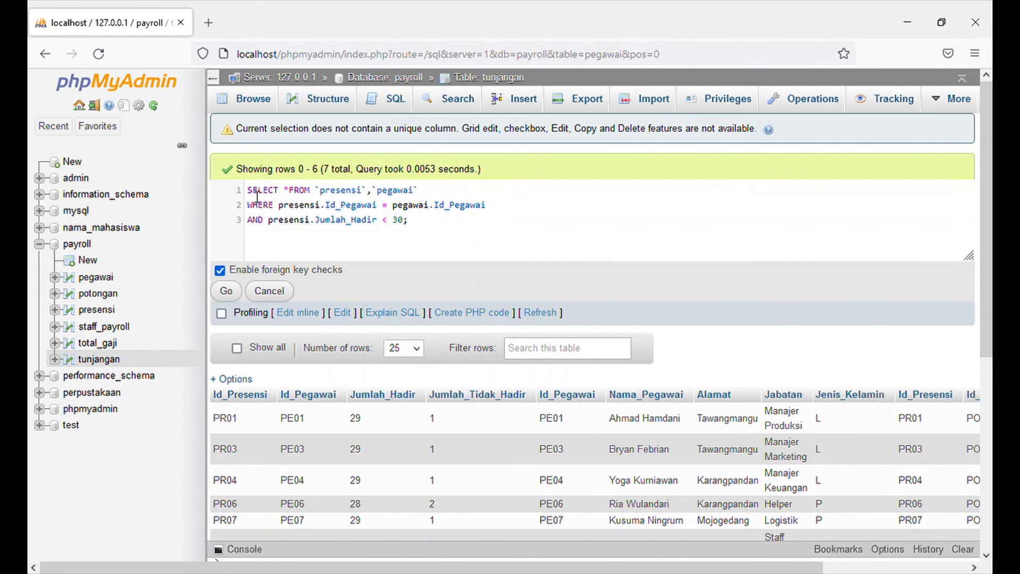
{"action": "left_click_drag", "start_coordinate": [252, 191], "coordinate": [422, 230]}
{"action": "key", "text": "BackSpace"}
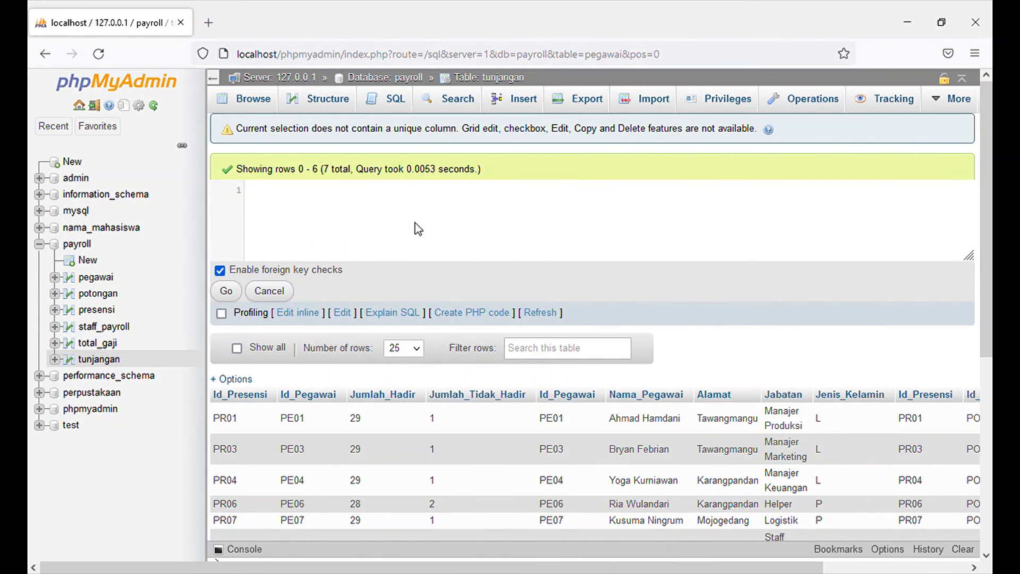
{"action": "type", "text": "sel"}
{"action": "left_click", "coordinate": [278, 208]}
{"action": "type", "text": "co"}
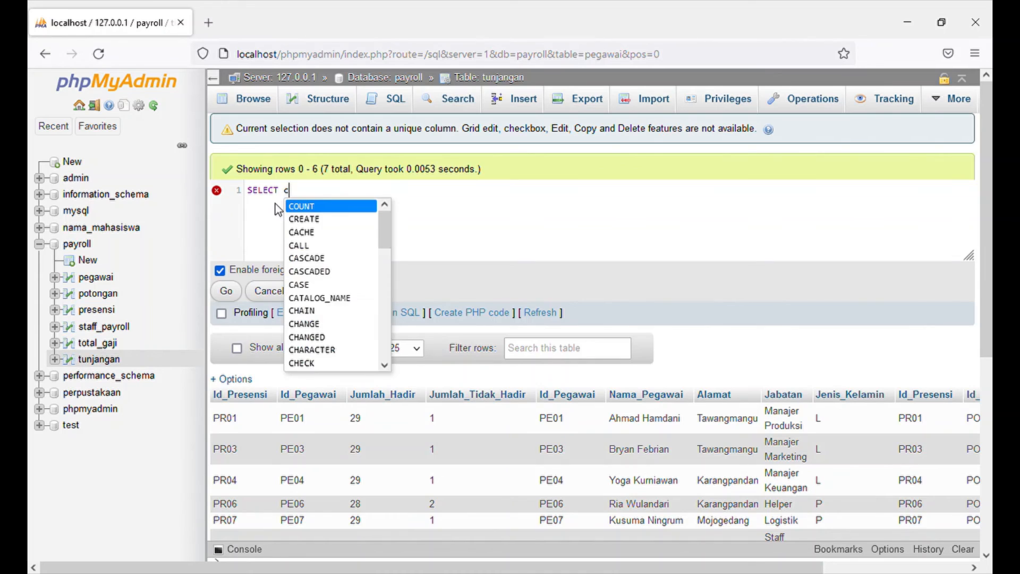
{"action": "left_click", "coordinate": [304, 206]}
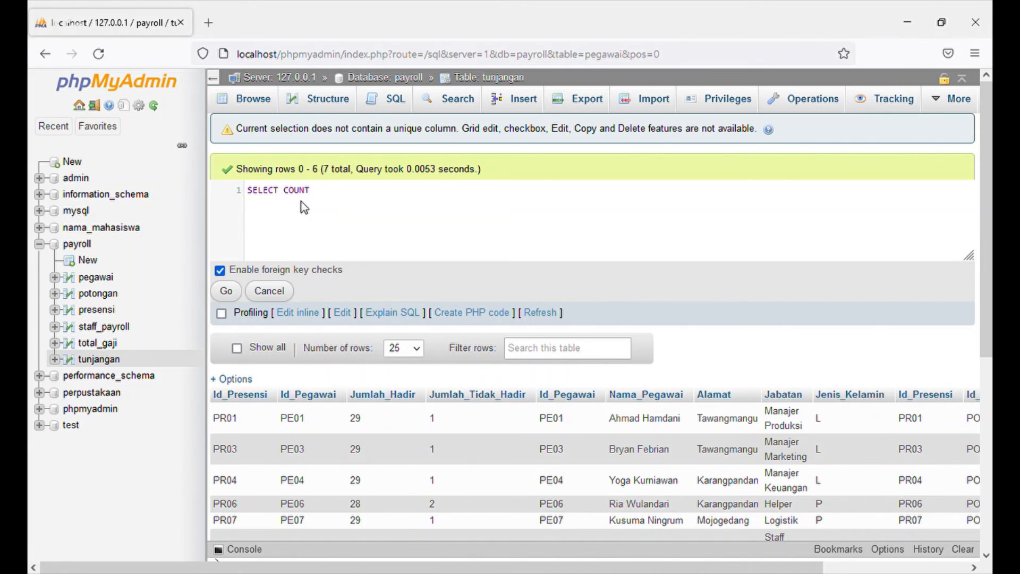
Give the COUNT function the column Nama_Pegawai in parentheses.
{"action": "key", "text": "BackSpace"}
{"action": "type", "text": "(Nama"}
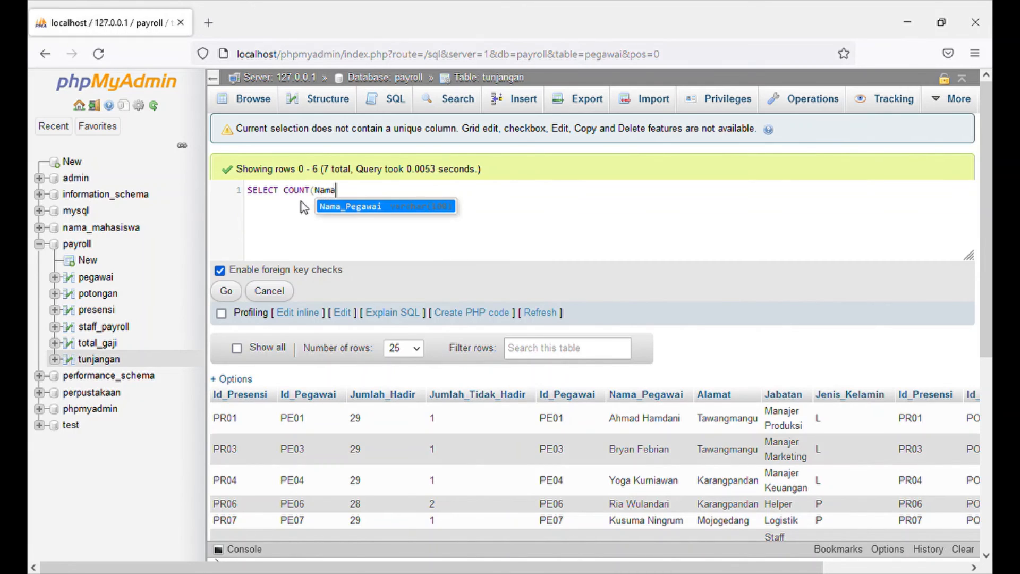
{"action": "left_click", "coordinate": [322, 205]}
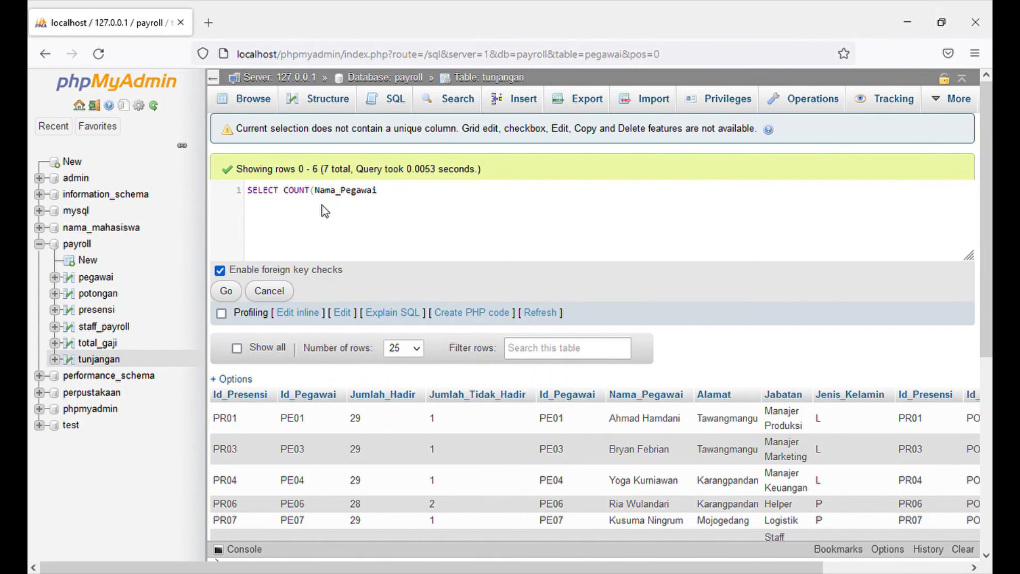
{"action": "type", "text": ")"}
Add the alias AS "Total_Pegawai" on a new line below the COUNT expression.
{"action": "key", "text": "Return"}
{"action": "type", "text": "AS"}
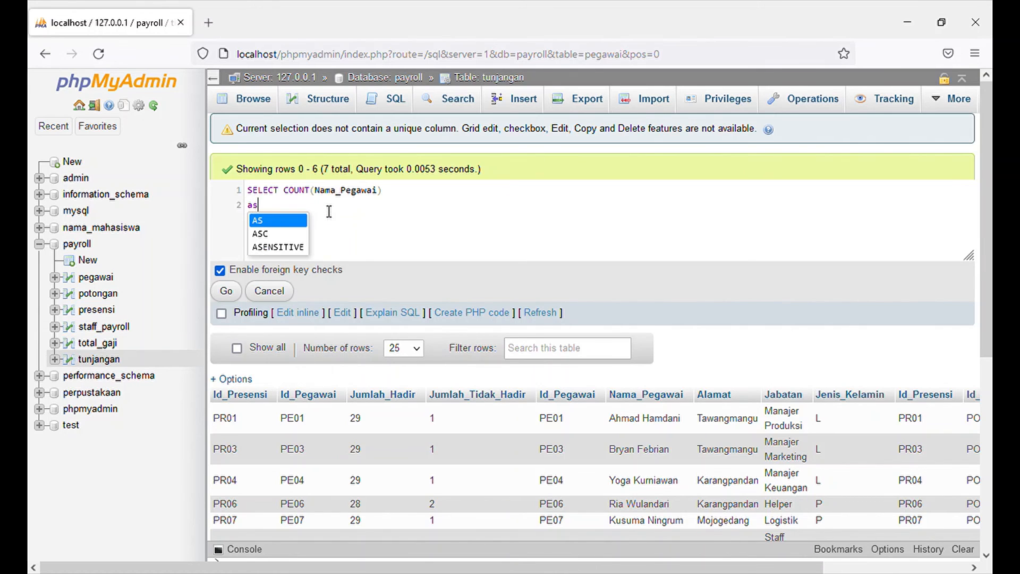
{"action": "left_click", "coordinate": [306, 224]}
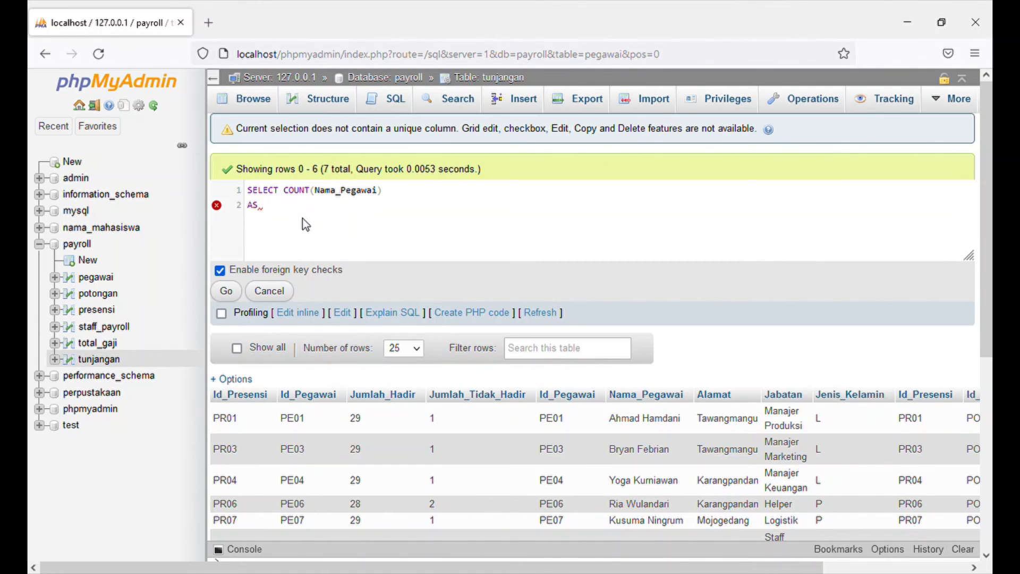
{"action": "type", "text": "\"To"}
{"action": "type", "text": "t"}
{"action": "key", "text": "BackSpace"}
{"action": "type", "text": "Total_Pegawai\""}
Append FROM `pegawai` after the "Total_Pegawai" alias.
{"action": "key", "text": "Return"}
{"action": "key", "text": "BackSpace"}
{"action": "type", "text": "f"}
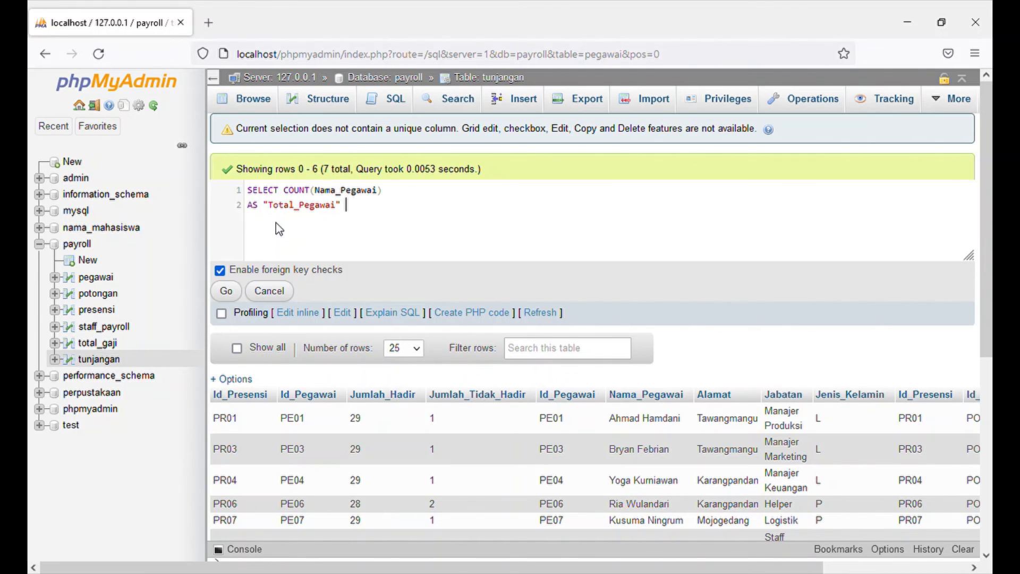
{"action": "key", "text": "Return"}
{"action": "type", "text": "`pegawai"}
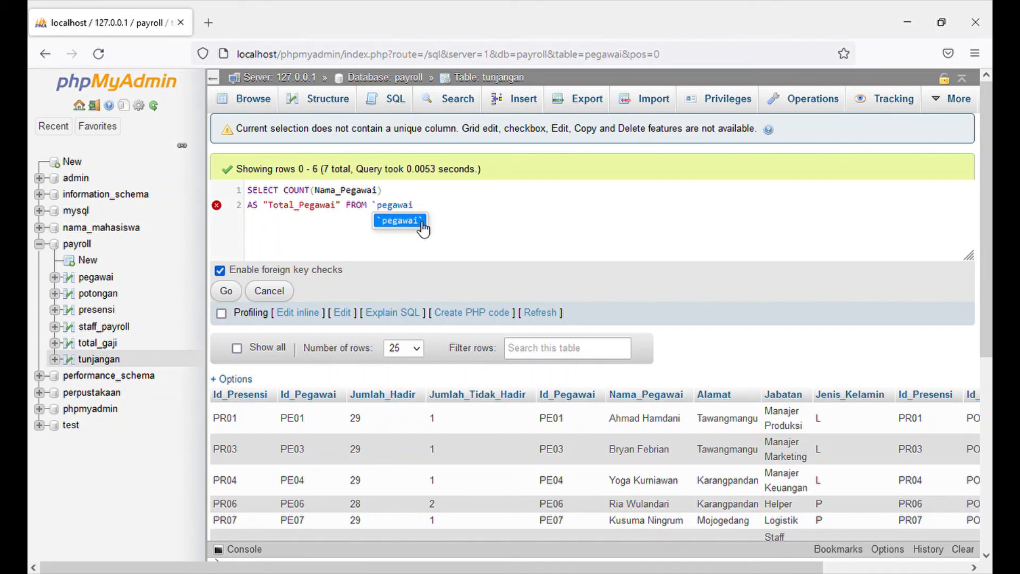
{"action": "key", "text": "Return"}
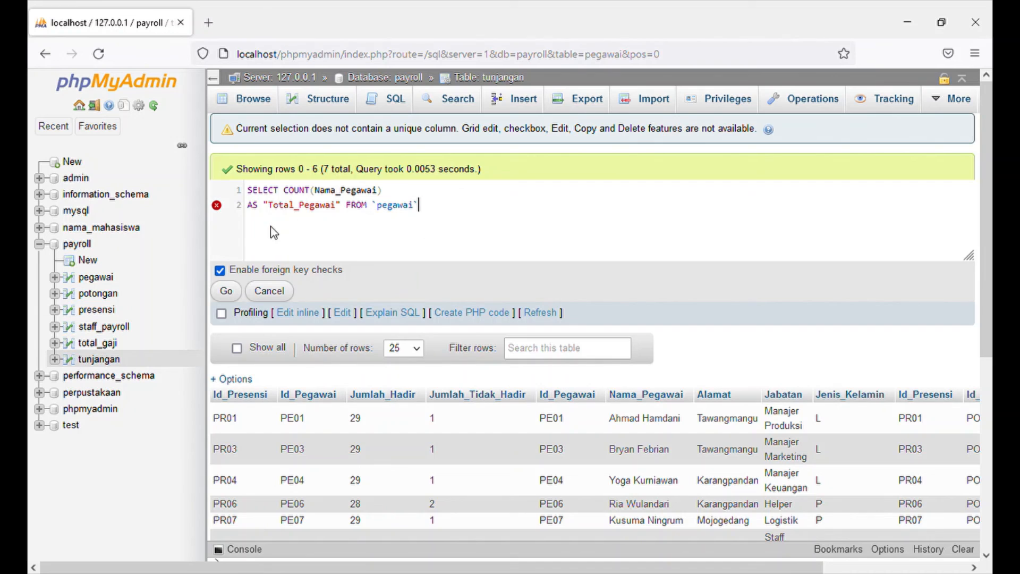
Run the employee count query, and reopen it inline to delete the AS "Total_Pegawai" FROM `pegawai` line.
{"action": "left_click", "coordinate": [230, 291]}
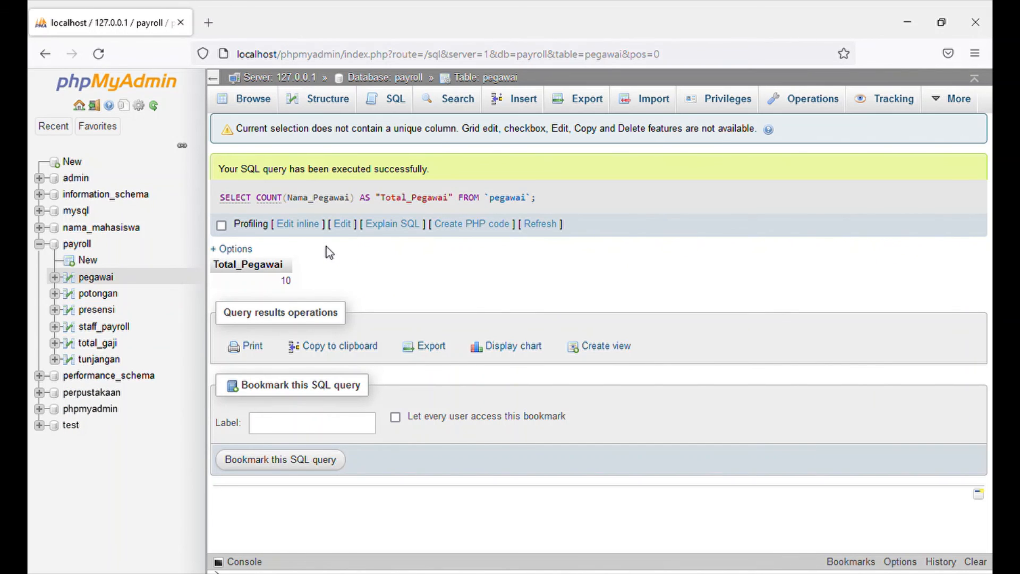
{"action": "left_click", "coordinate": [299, 226]}
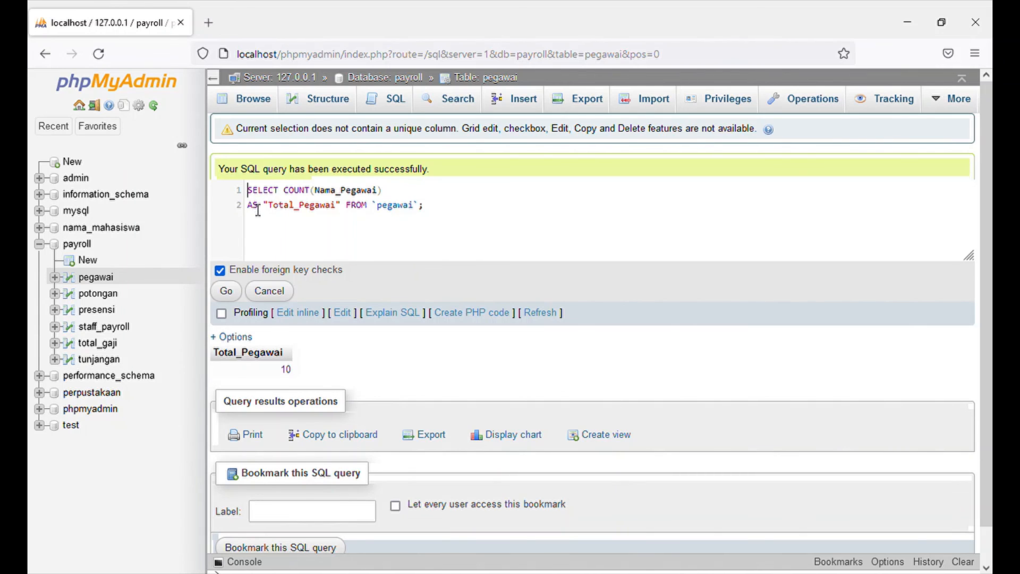
{"action": "left_click_drag", "start_coordinate": [247, 206], "coordinate": [444, 216]}
{"action": "key", "text": "BackSpace"}
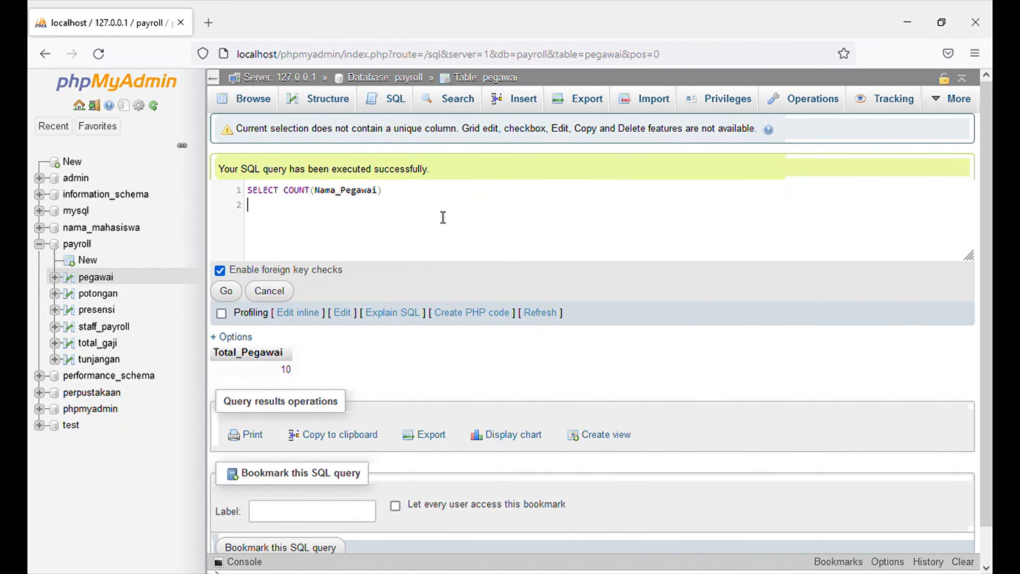
{"action": "key", "text": "BackSpace"}
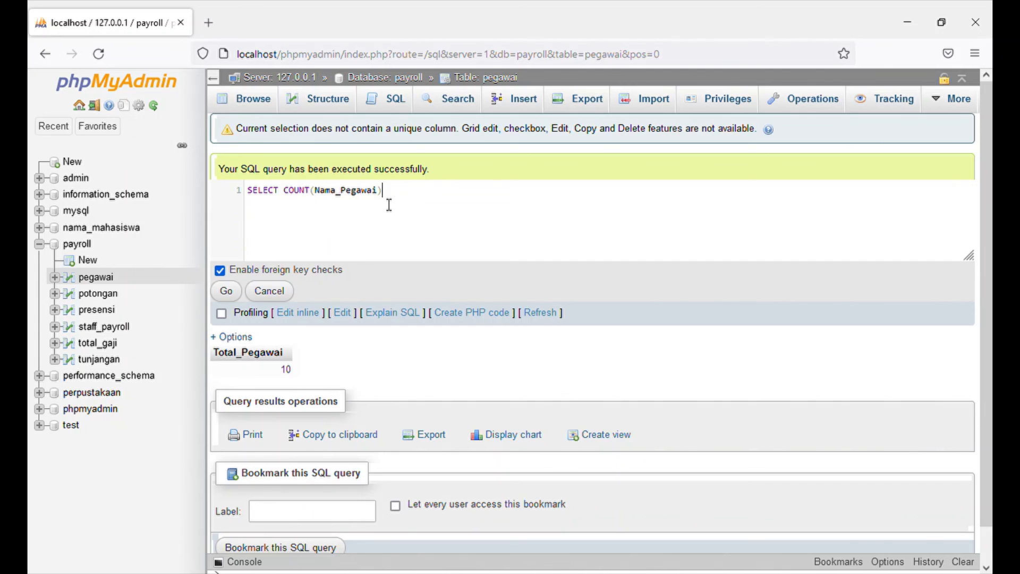
Add the alias AS "Total Pegawai" followed by a comma on a new line below the COUNT expression.
{"action": "key", "text": "Return"}
{"action": "type", "text": "as"}
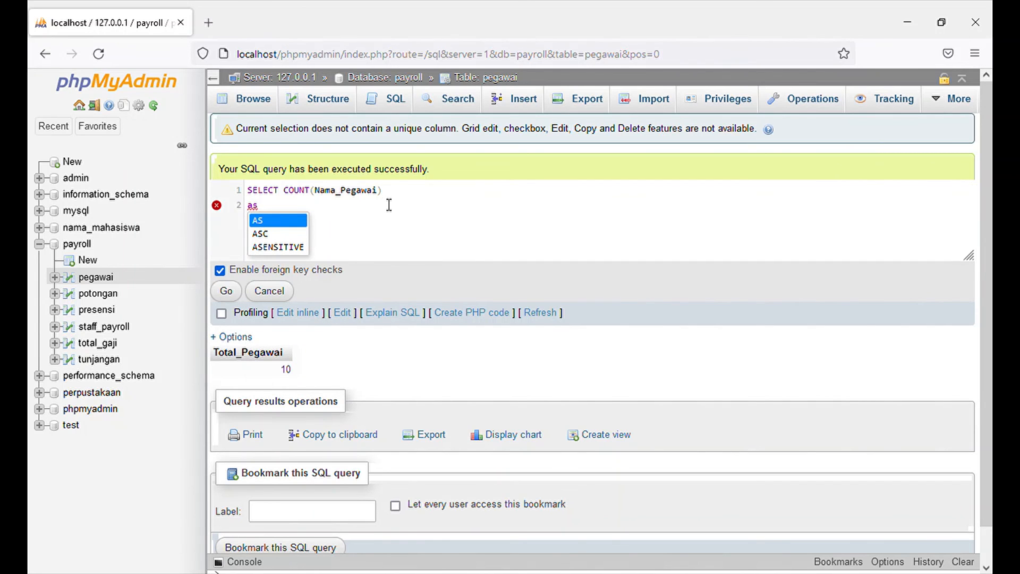
{"action": "left_click", "coordinate": [297, 223]}
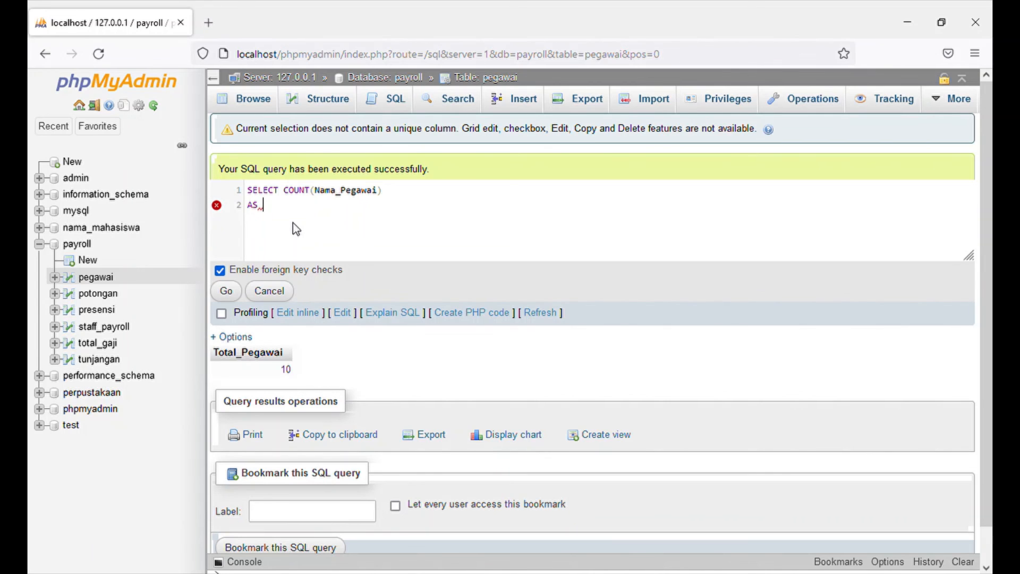
{"action": "type", "text": "\"Total Pegawai\","}
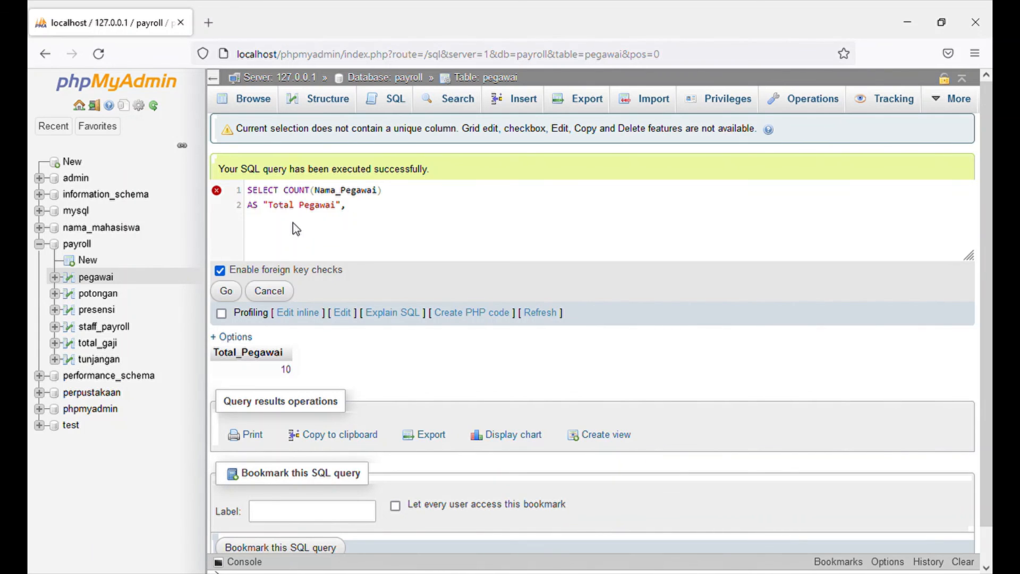
{"action": "type", "text": " Sjm"}
Add the column Jenis_Kelamin to the selection after the "Total Pegawai" alias.
{"action": "key", "text": "BackSpace"}
{"action": "key", "text": "BackSpace"}
{"action": "key", "text": "BackSpace"}
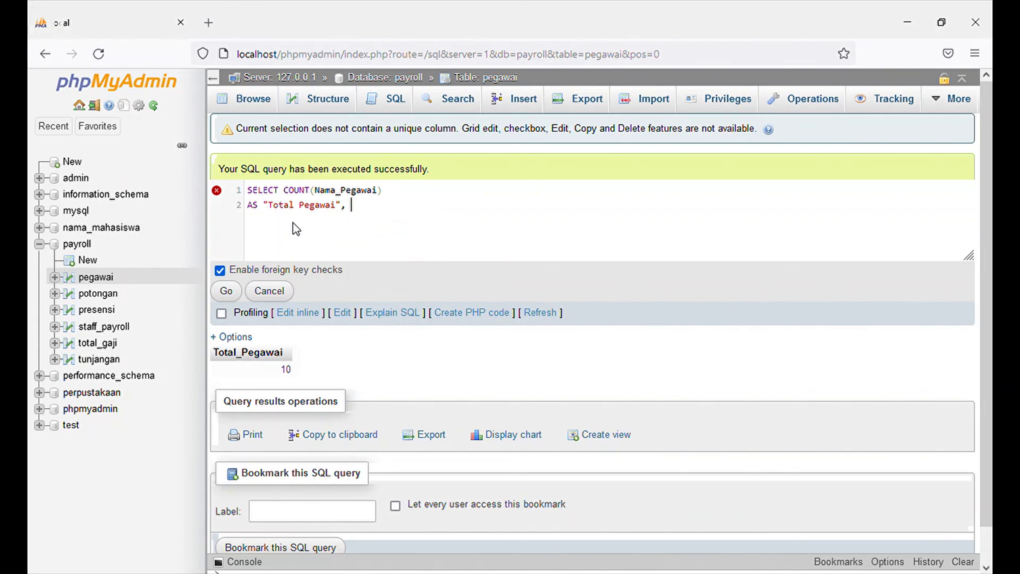
{"action": "type", "text": "Jeni"}
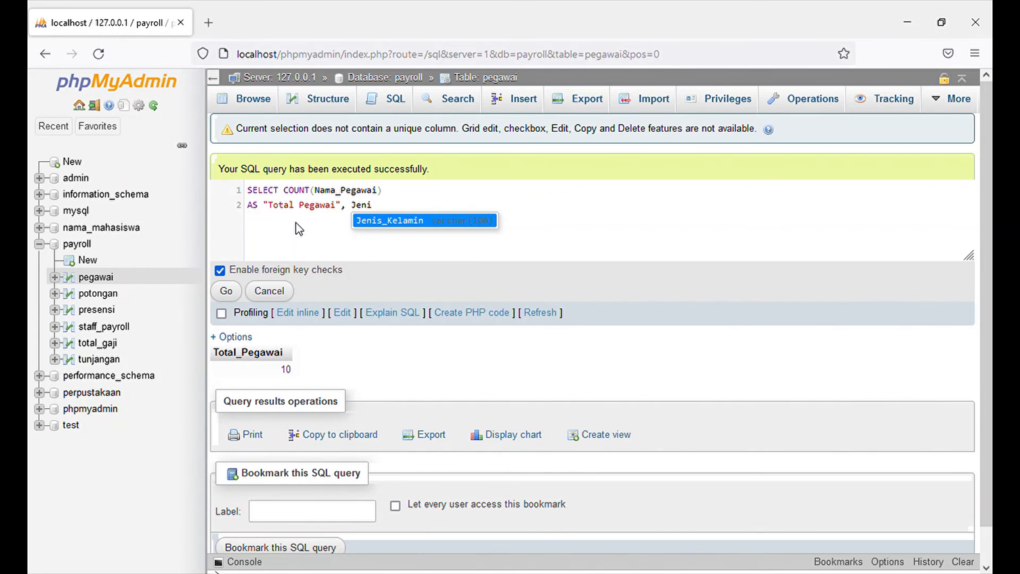
{"action": "left_click", "coordinate": [369, 218]}
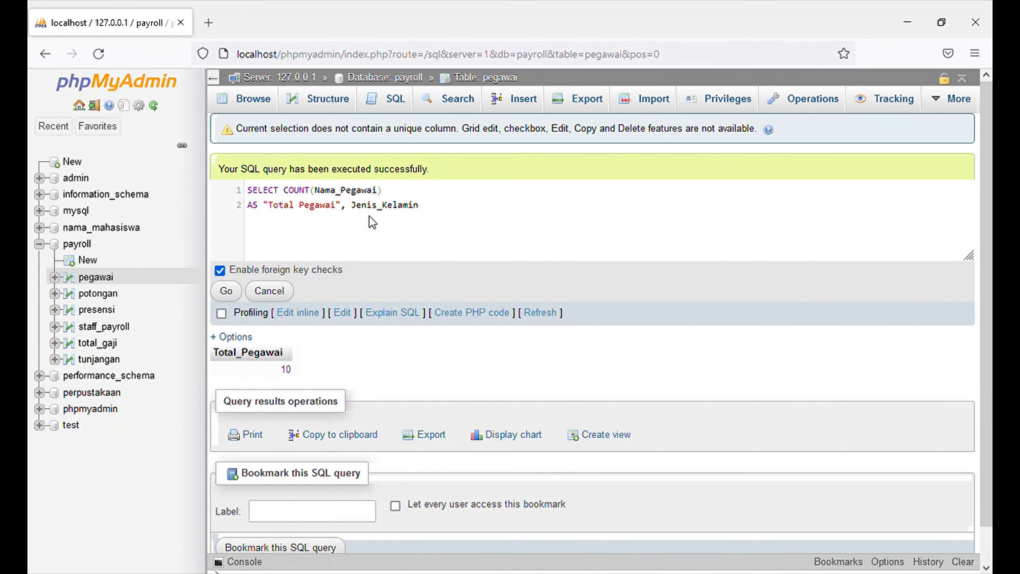
Append FROM `pegawai` after the Jenis_Kelamin column.
{"action": "type", "text": "FROM"}
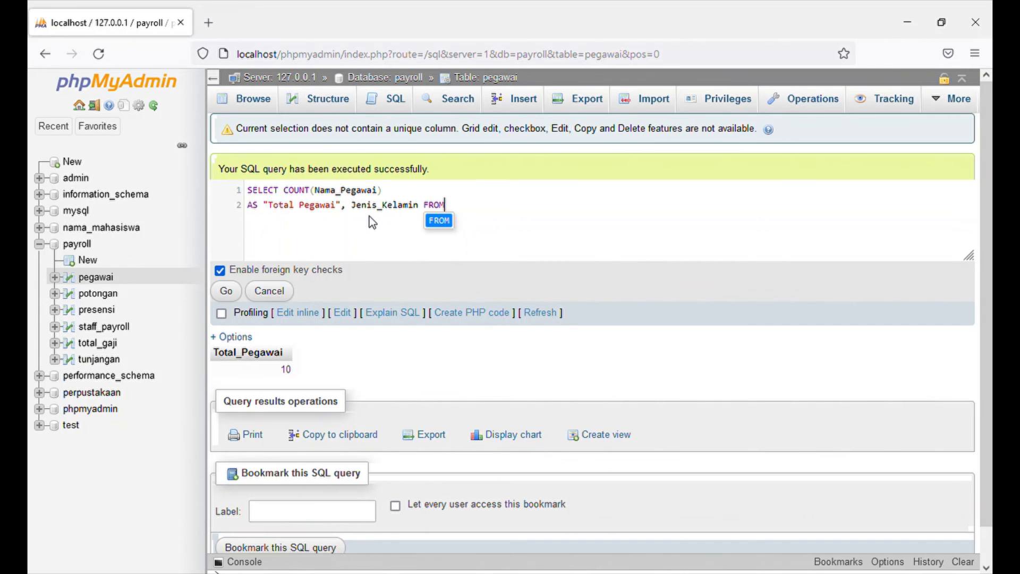
{"action": "left_click", "coordinate": [445, 223]}
{"action": "type", "text": "`"}
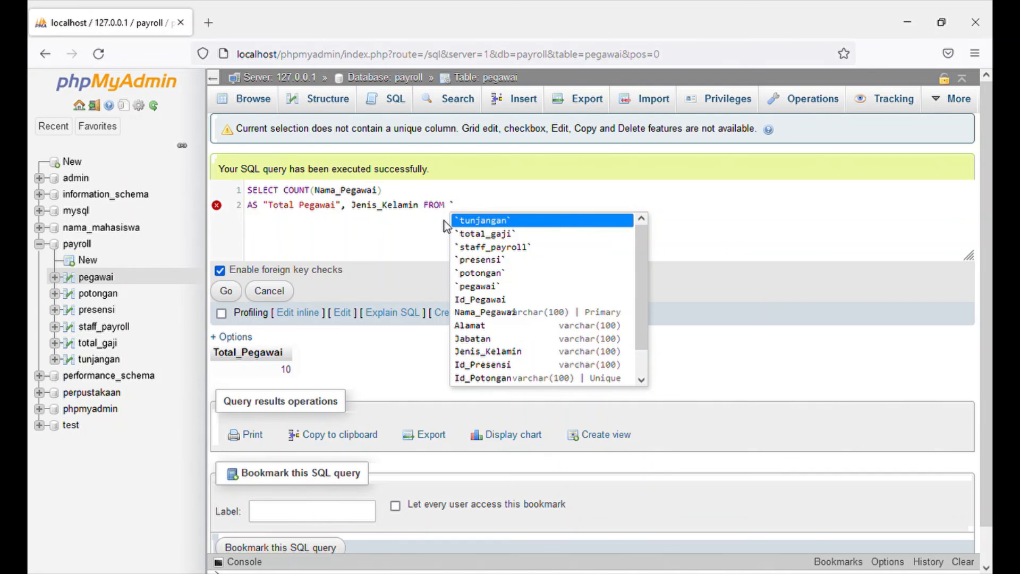
{"action": "type", "text": "pegawai"}
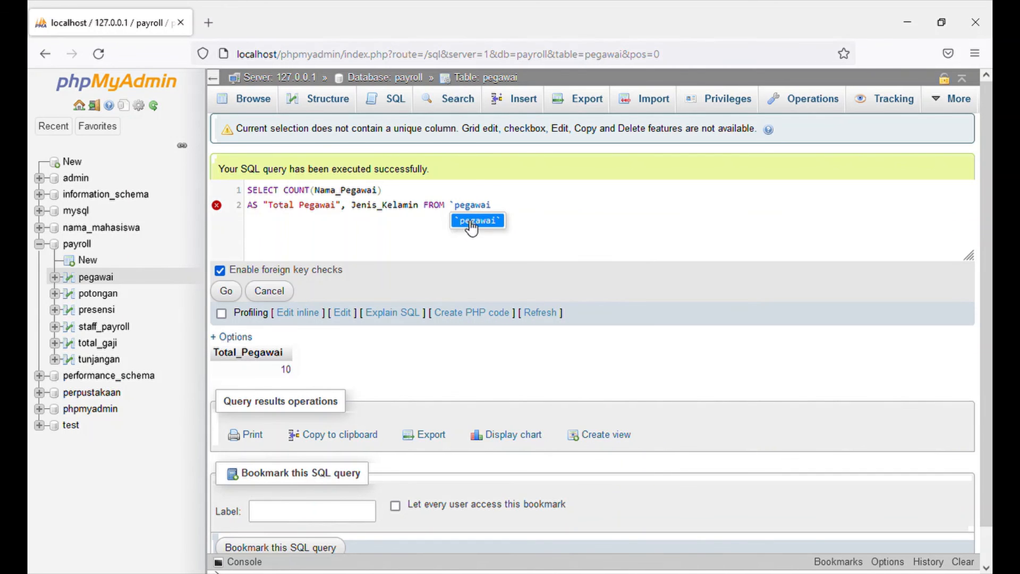
{"action": "left_click", "coordinate": [466, 220]}
Add GROUP BY Jenis_Kelamin on a new line at the end of the query and run it.
{"action": "key", "text": "Return"}
{"action": "type", "text": "grou"}
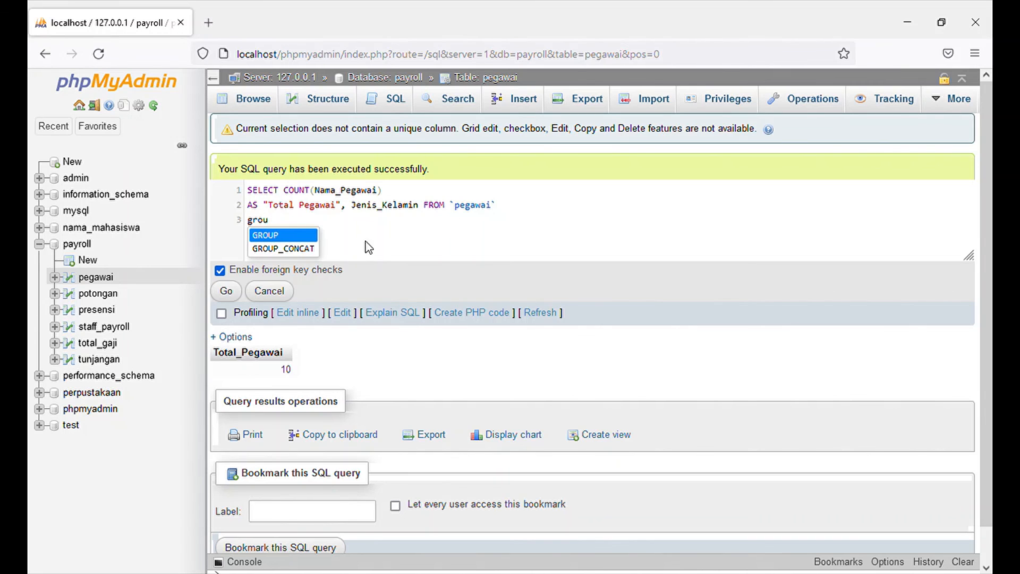
{"action": "left_click", "coordinate": [308, 239]}
{"action": "type", "text": "b"}
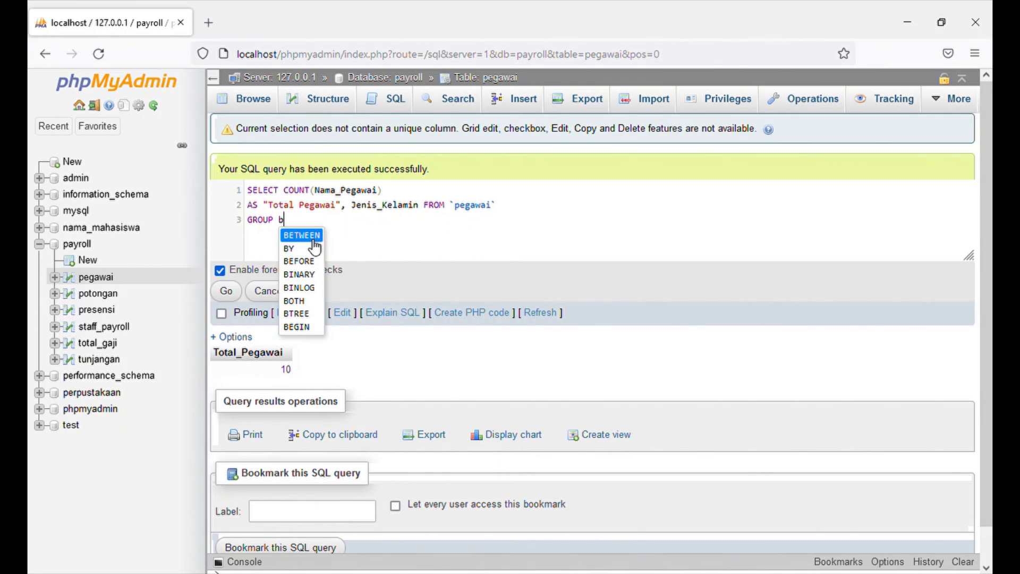
{"action": "left_click", "coordinate": [305, 252]}
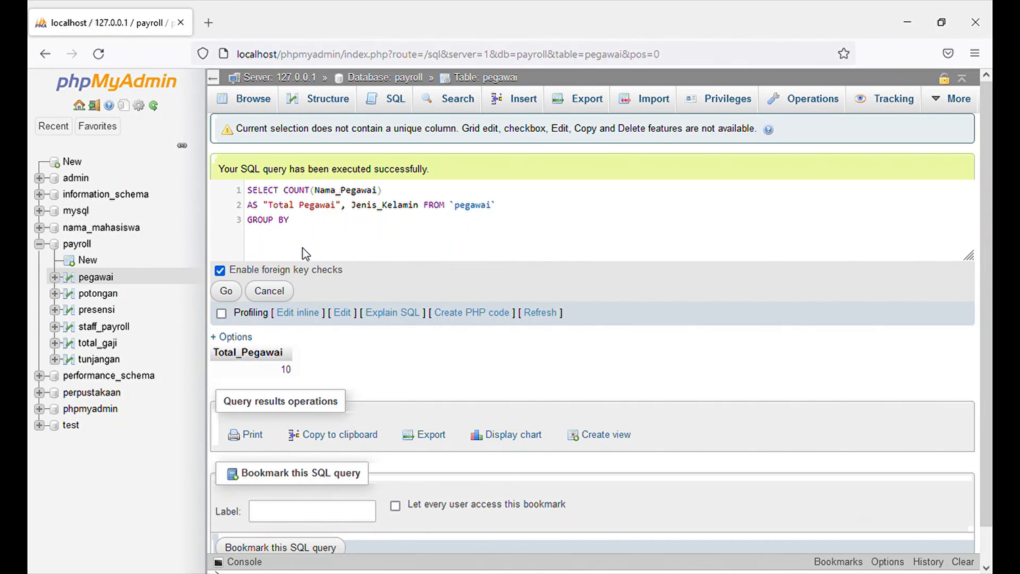
{"action": "type", "text": "Jen"}
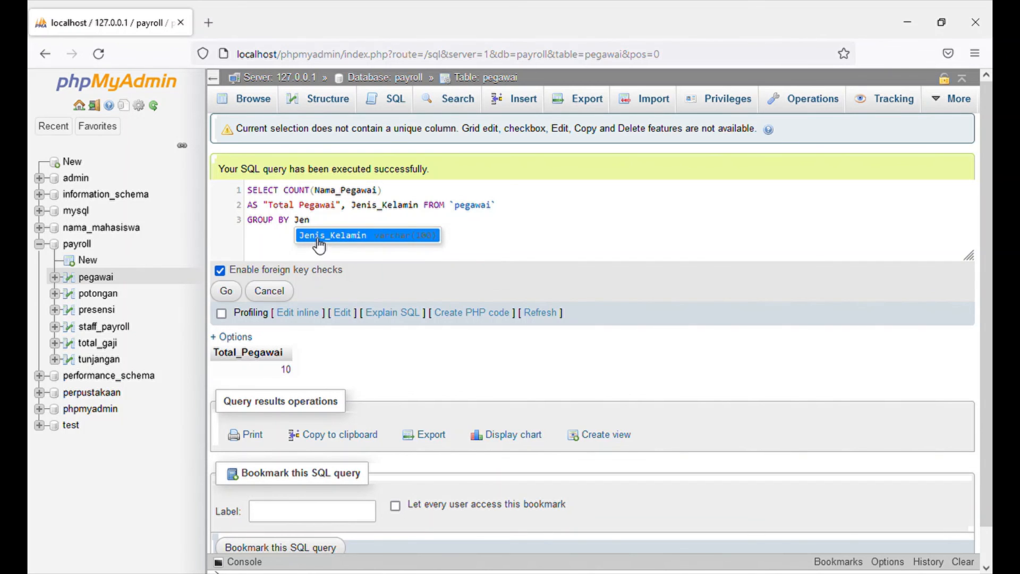
{"action": "left_click", "coordinate": [319, 235]}
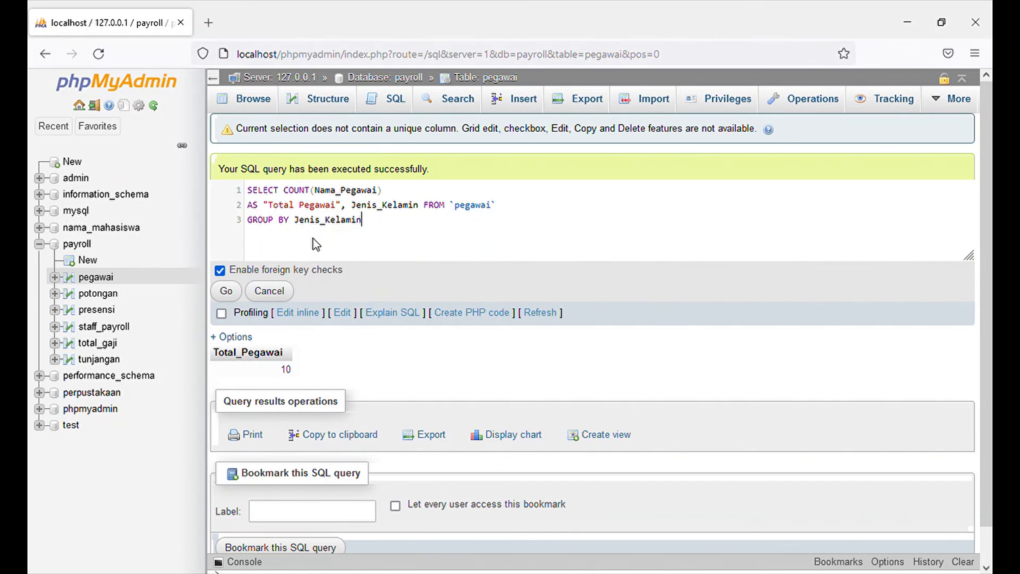
{"action": "left_click", "coordinate": [227, 292]}
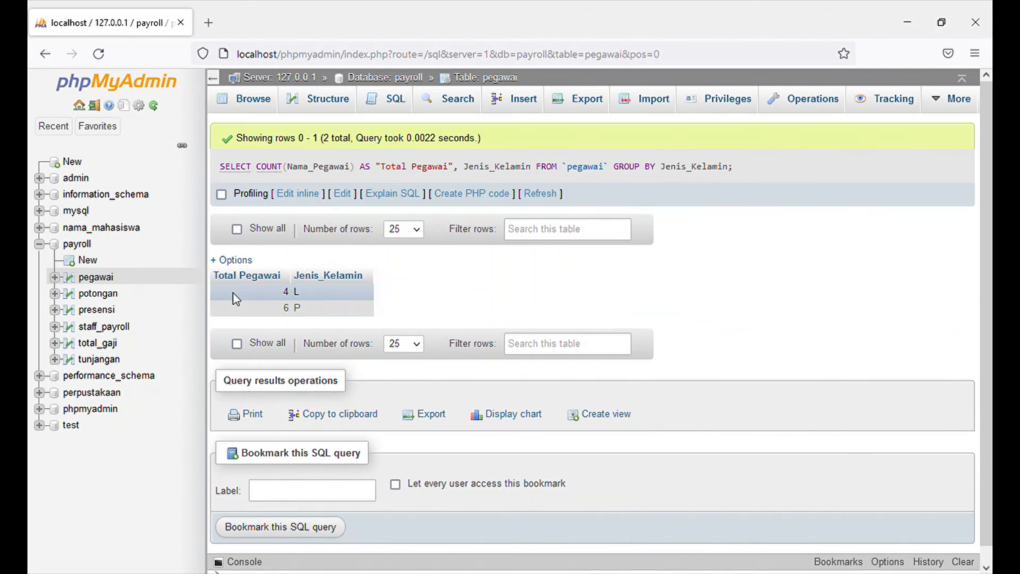